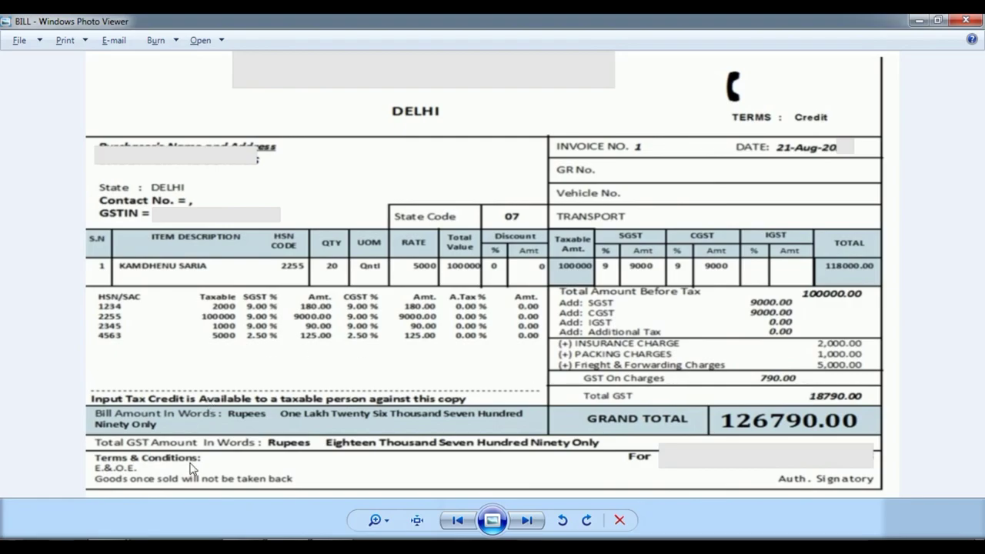
# Step: Switch from the bill image to TallyPrime and open voucher entry for M.S. ENTERPRISES
pyautogui.hotkey('alt', 'Tab')
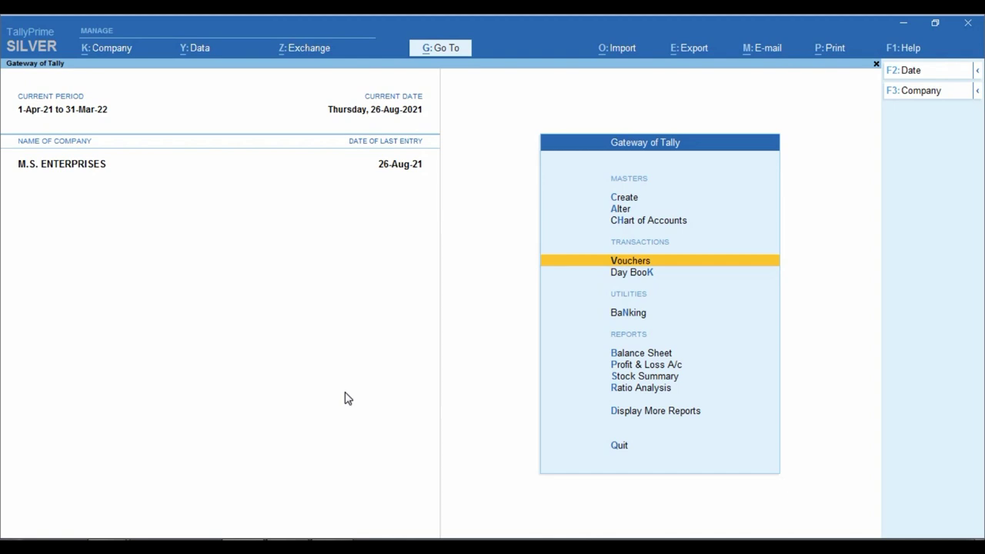
pyautogui.press('Down')
pyautogui.press('Up')
pyautogui.press('Return')
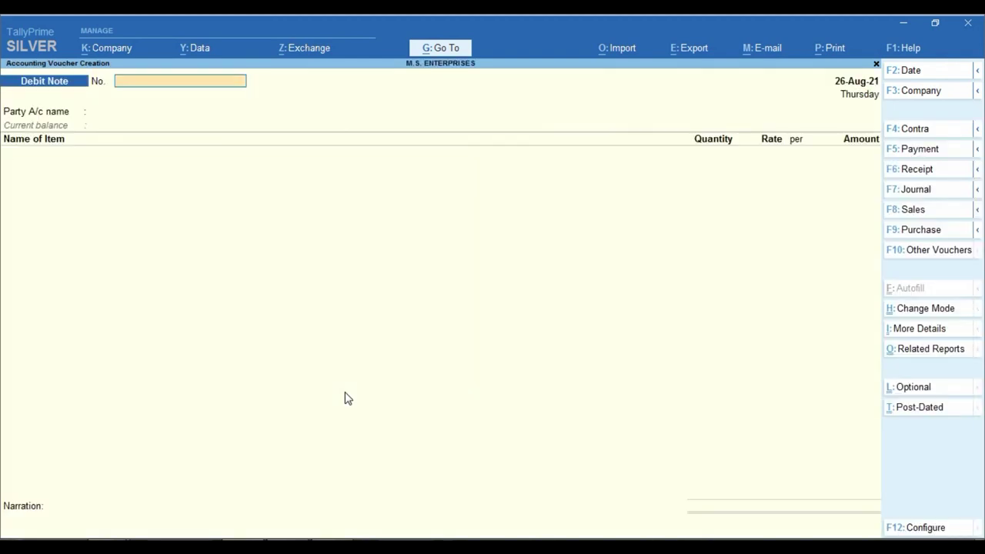
# Step: Check the insurance, packing and freight charges on the bill and change the voucher type to Purchase
pyautogui.hotkey('alt', 'Tab')
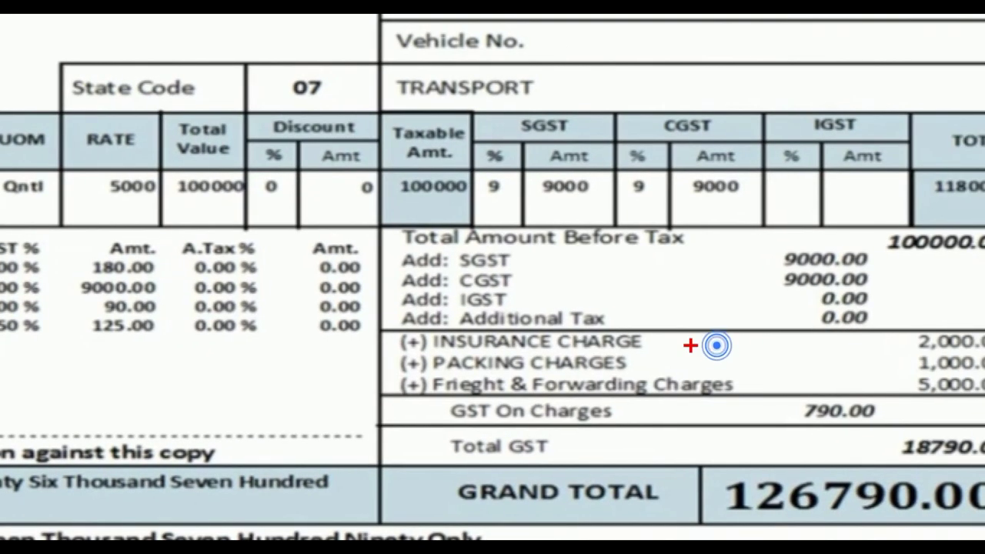
pyautogui.moveTo(382, 317)
pyautogui.mouseDown()
pyautogui.moveTo(704, 418)
pyautogui.moveTo(767, 406)
pyautogui.mouseUp()
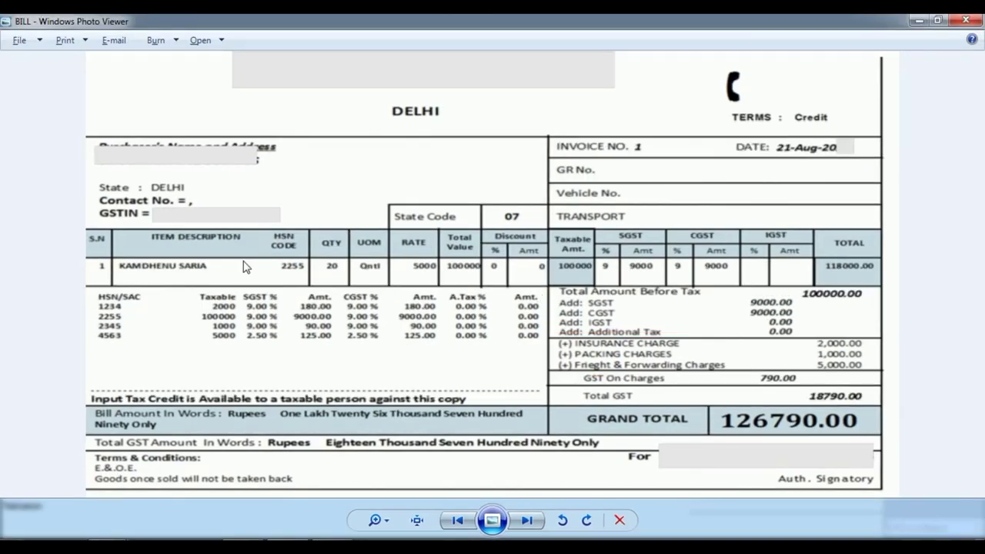
pyautogui.click(234, 540)
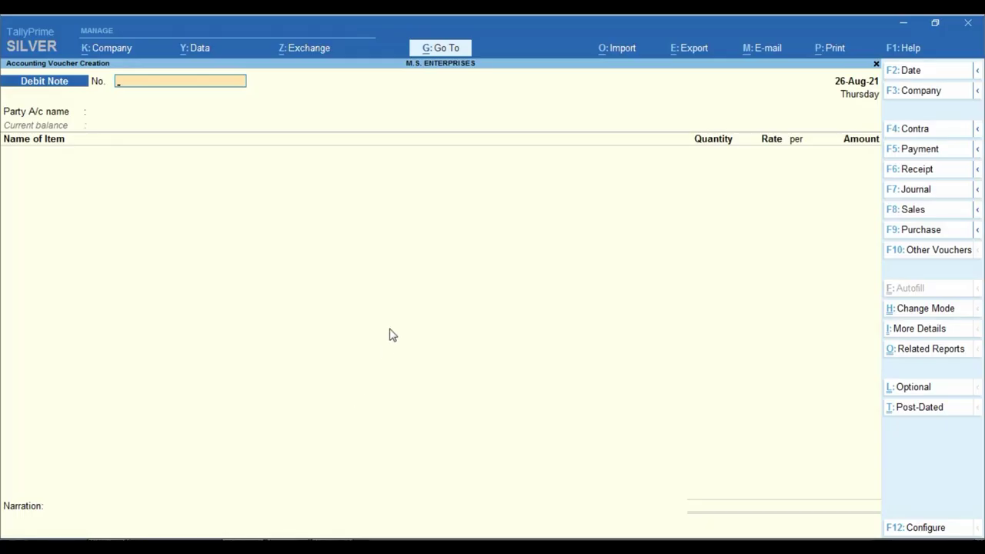
pyautogui.click(932, 230)
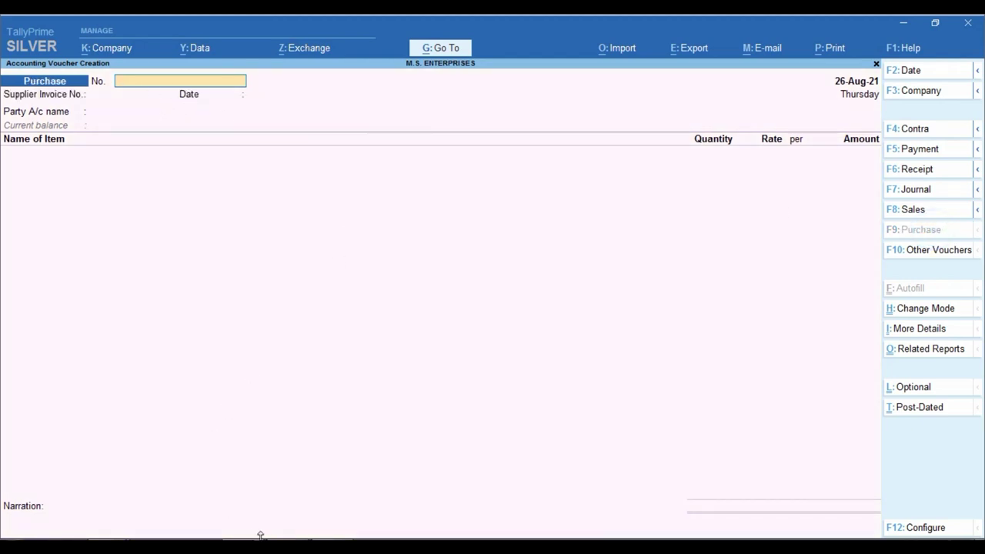
# Step: Enter the bill's invoice number 1 as both voucher number and supplier invoice number, accepting the date 26-Aug-21
pyautogui.hotkey('alt', 'Tab')
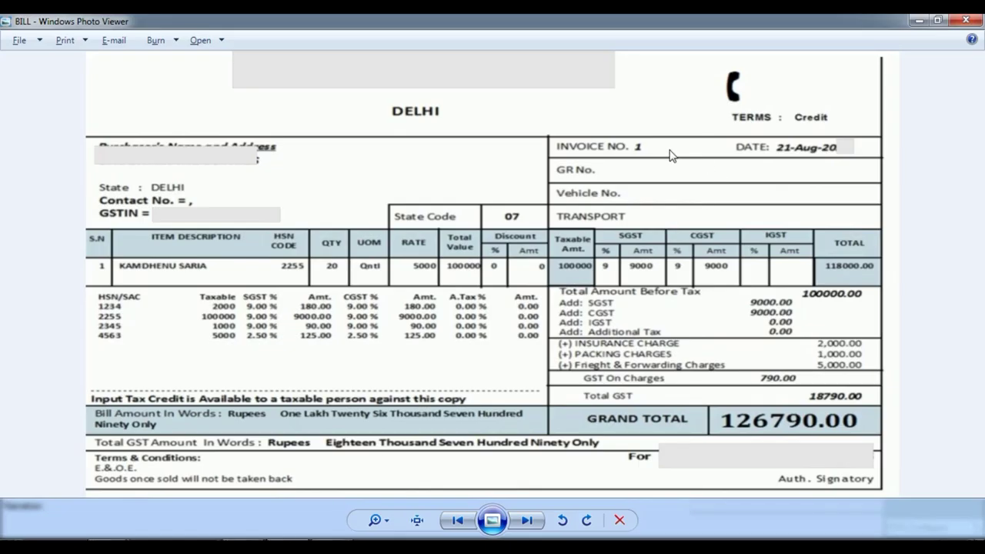
pyautogui.hotkey('alt', 'Tab')
pyautogui.write('1')
pyautogui.press('Return')
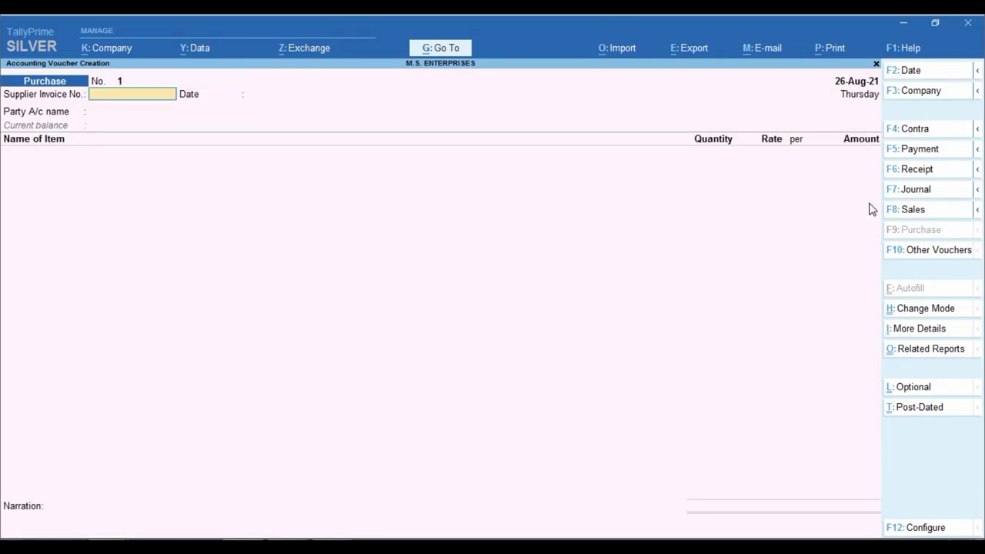
pyautogui.write('1')
pyautogui.press('Return')
pyautogui.press('Return')
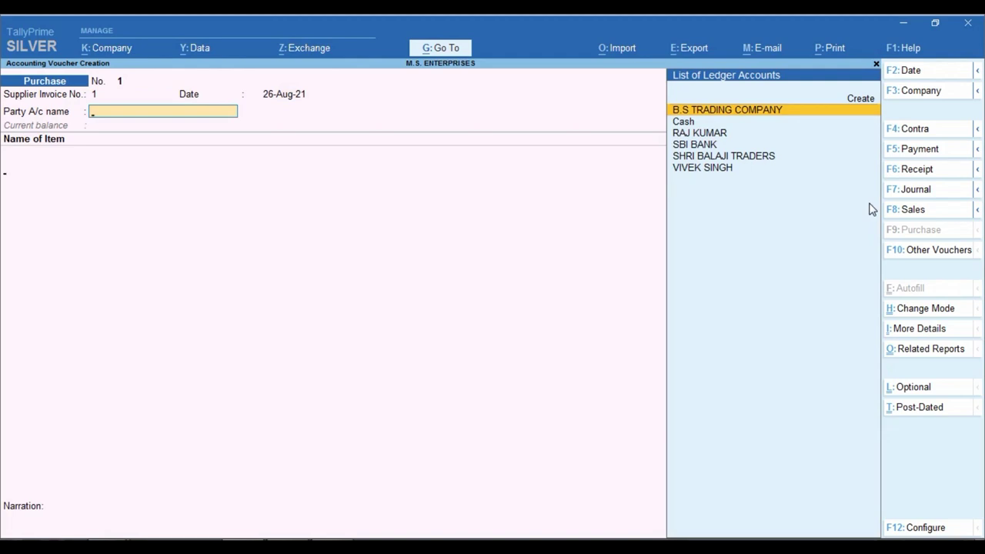
# Step: Choose B.S TRADING COMPANY as the party account of the purchase voucher, consulting the bill image
pyautogui.press('Return')
pyautogui.hotkey('alt', 'Tab')
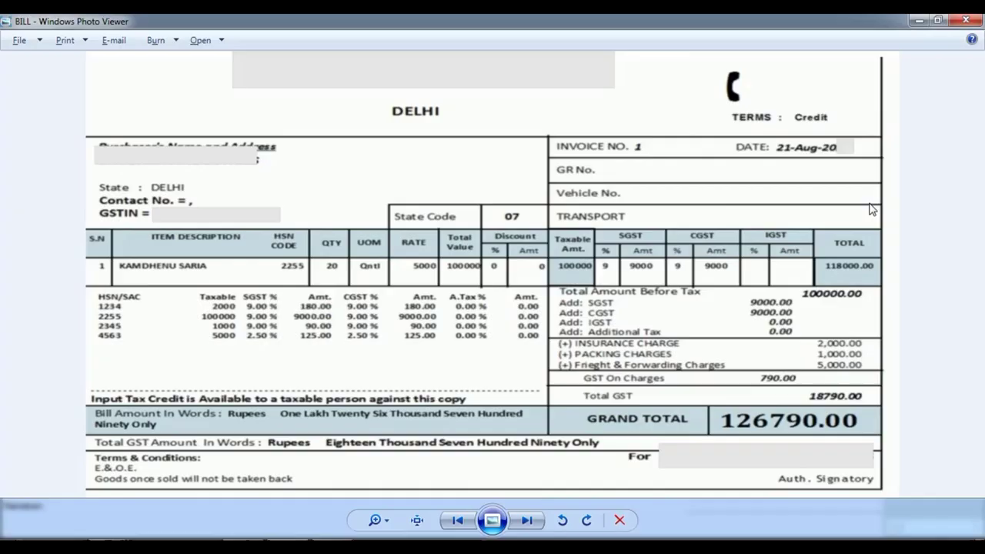
pyautogui.hotkey('alt', 'Tab')
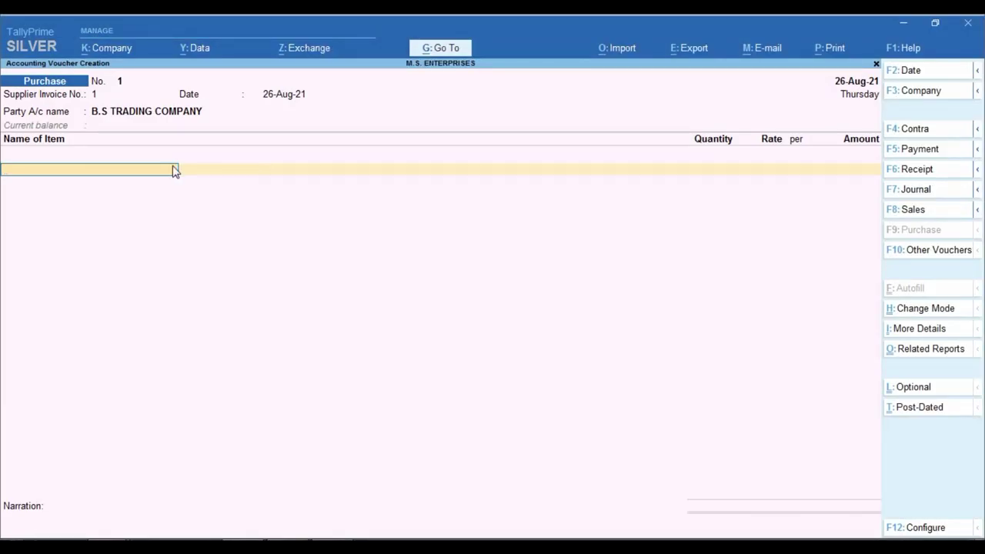
# Step: Look up the item on the bill and start a new stock item named Kamdhenu Saria under Primary
pyautogui.hotkey('alt', 'Tab')
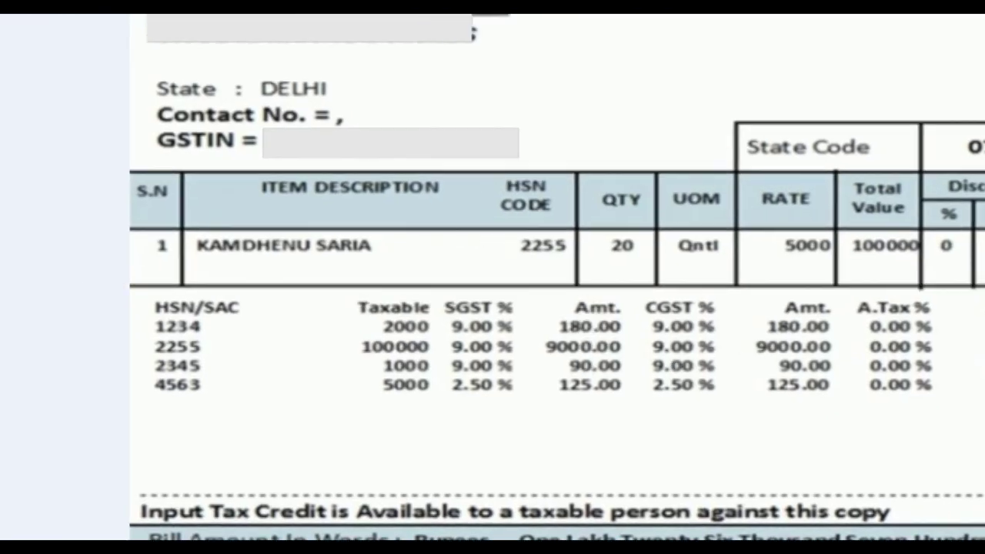
pyautogui.moveTo(111, 254); pyautogui.dragTo(197, 275)
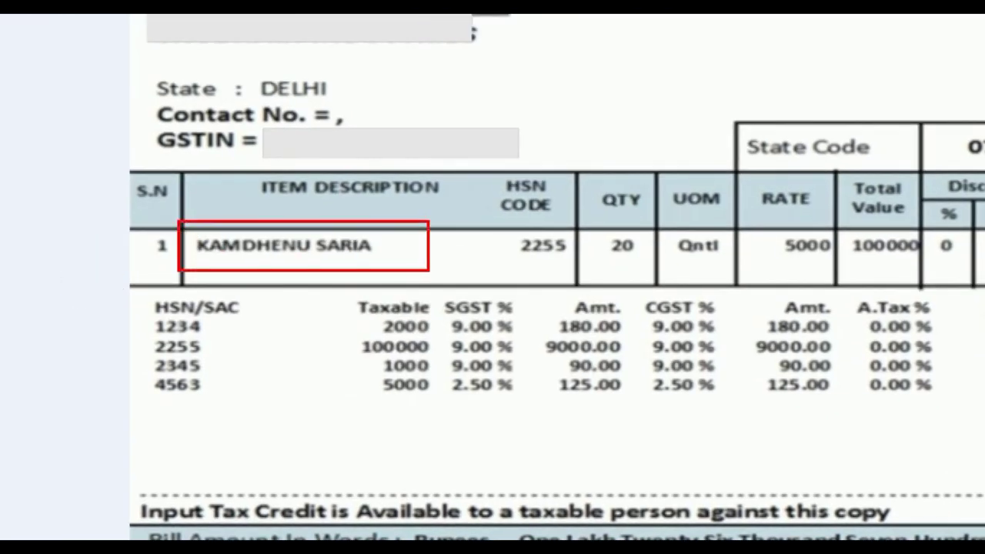
pyautogui.hotkey('alt', 'Tab')
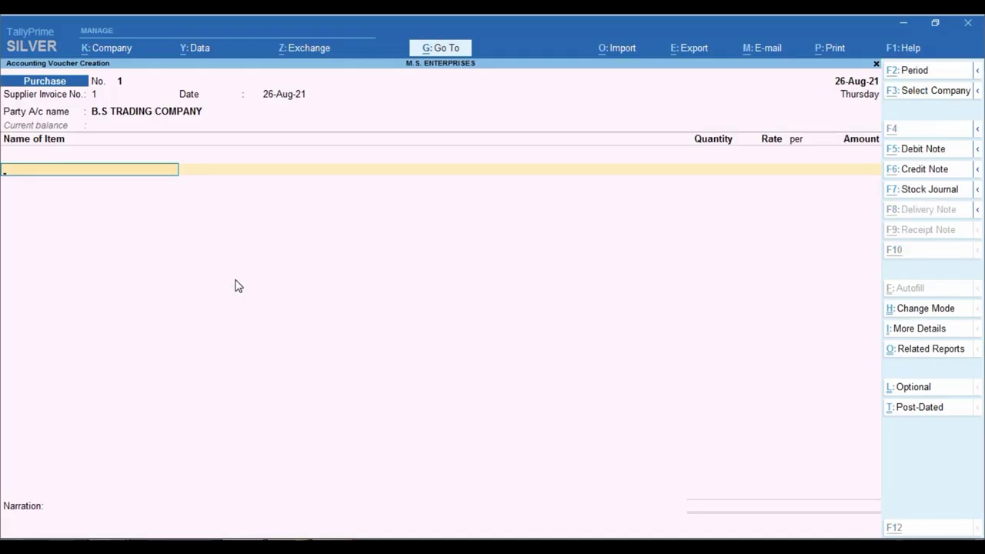
pyautogui.hotkey('alt', 'c')
pyautogui.write('Kamdh')
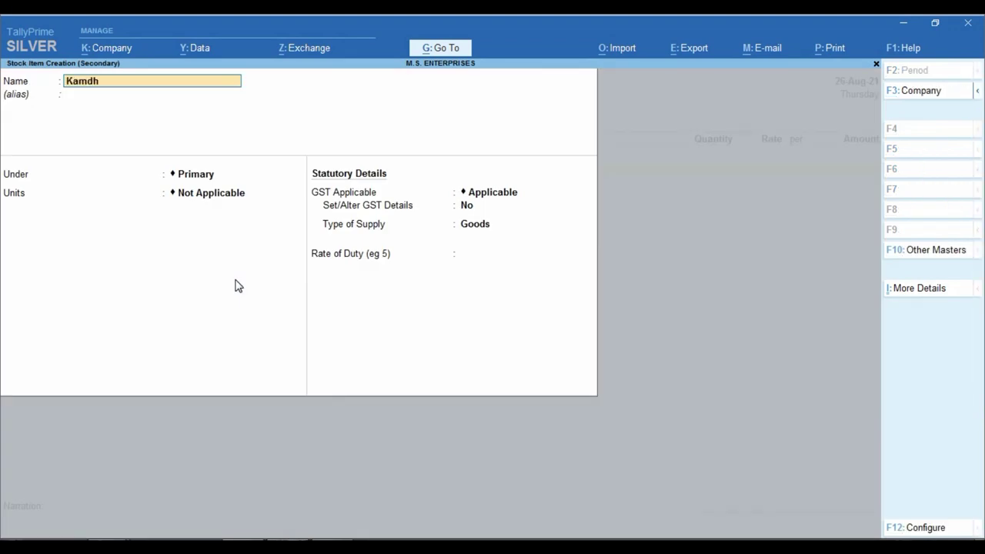
pyautogui.write('enu Saria')
pyautogui.press('Return')
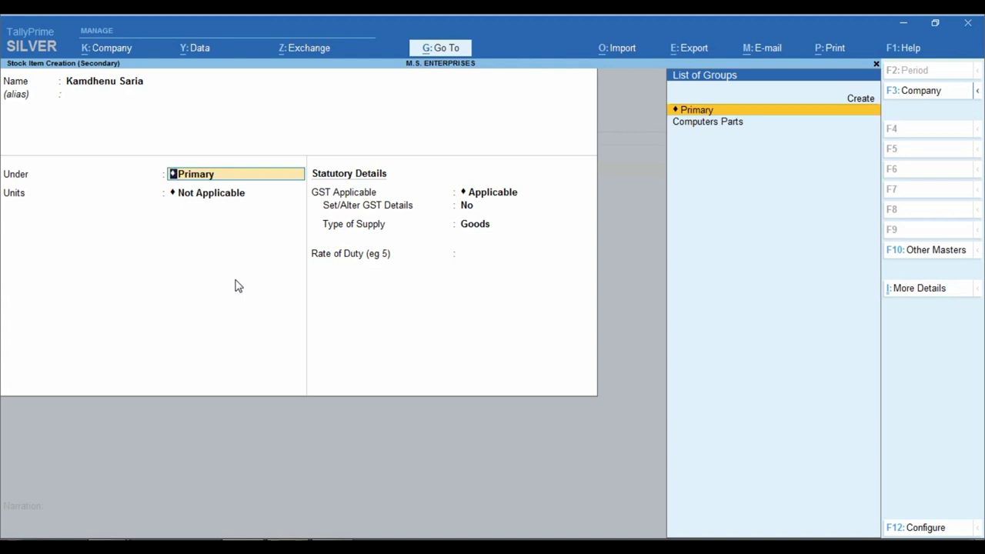
pyautogui.press('Return')
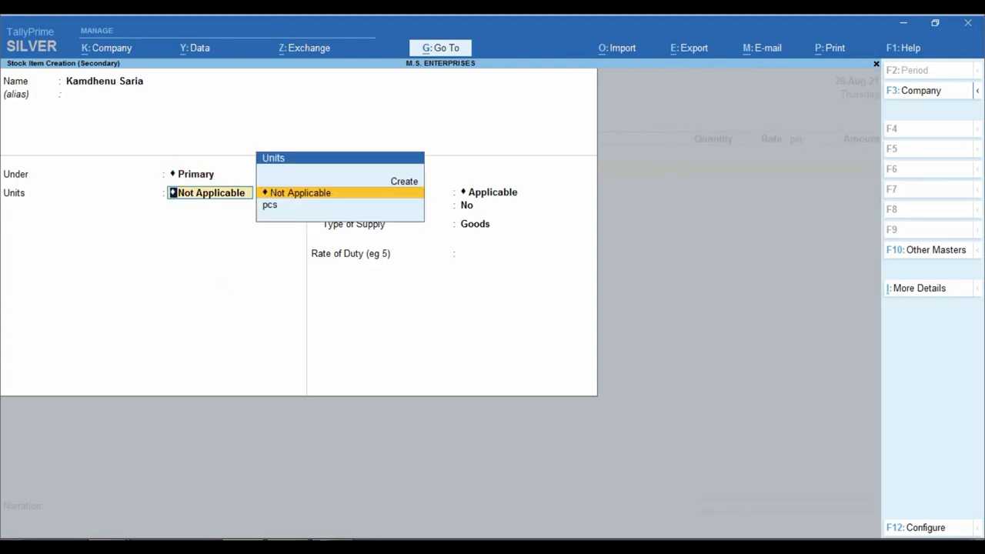
# Step: Check the bill's unit of measure and create the unit qntl with UQC QTL-QUINTAL and 2 decimal places for the stock item
pyautogui.hotkey('alt', 'Tab')
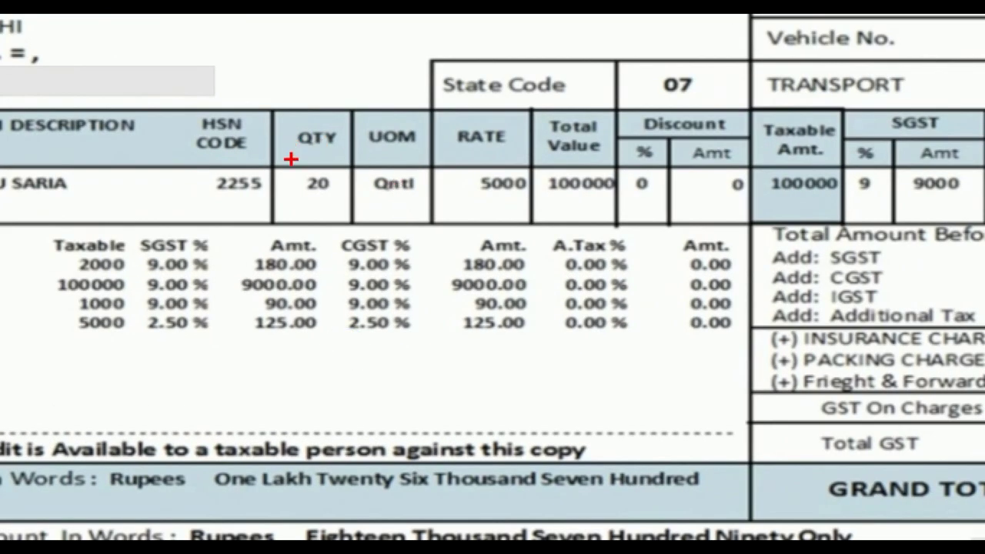
pyautogui.moveTo(291, 158); pyautogui.dragTo(334, 210)
pyautogui.moveTo(361, 159)
pyautogui.mouseDown()
pyautogui.moveTo(369, 180)
pyautogui.moveTo(431, 209)
pyautogui.mouseUp()
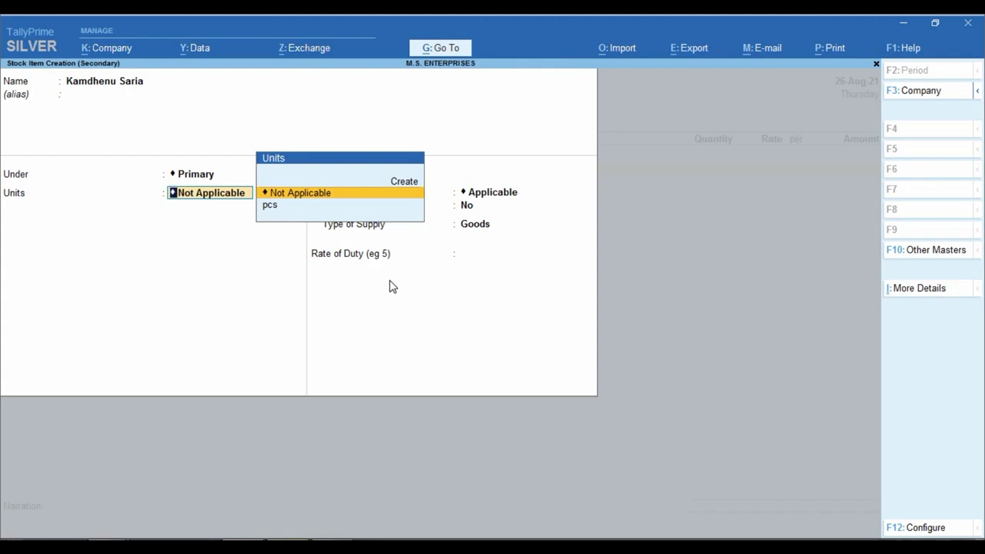
pyautogui.hotkey('alt', 'c')
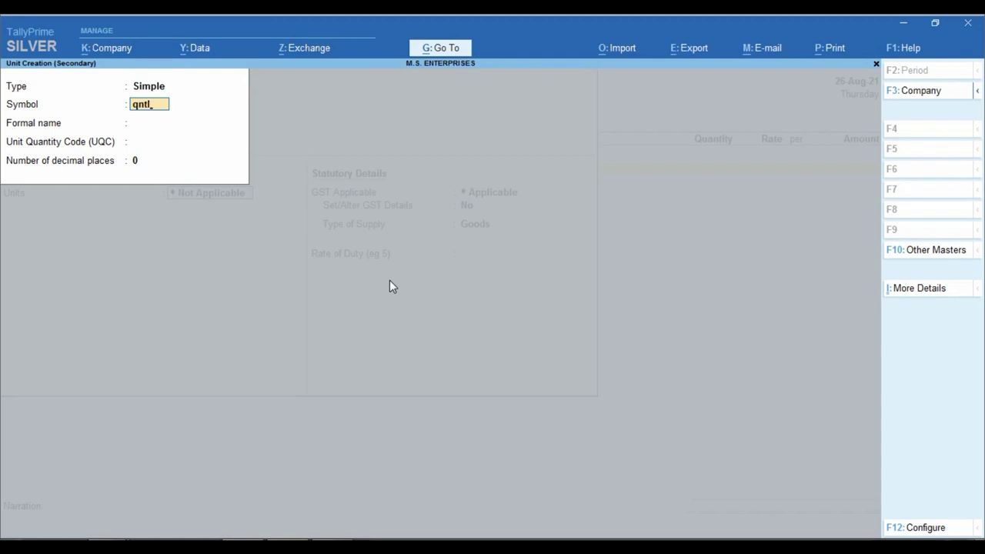
pyautogui.press('Return')
pyautogui.press('Return')
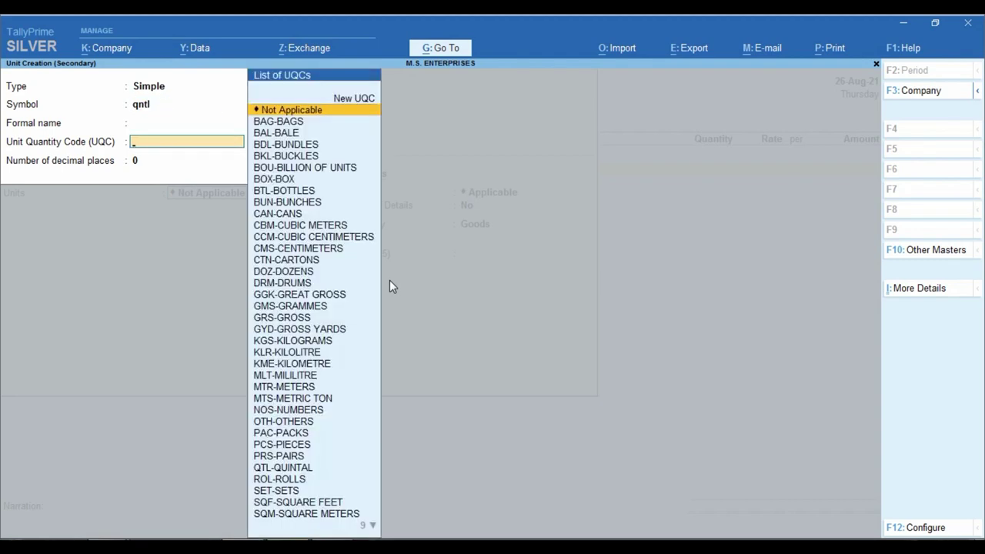
pyautogui.write('qtl')
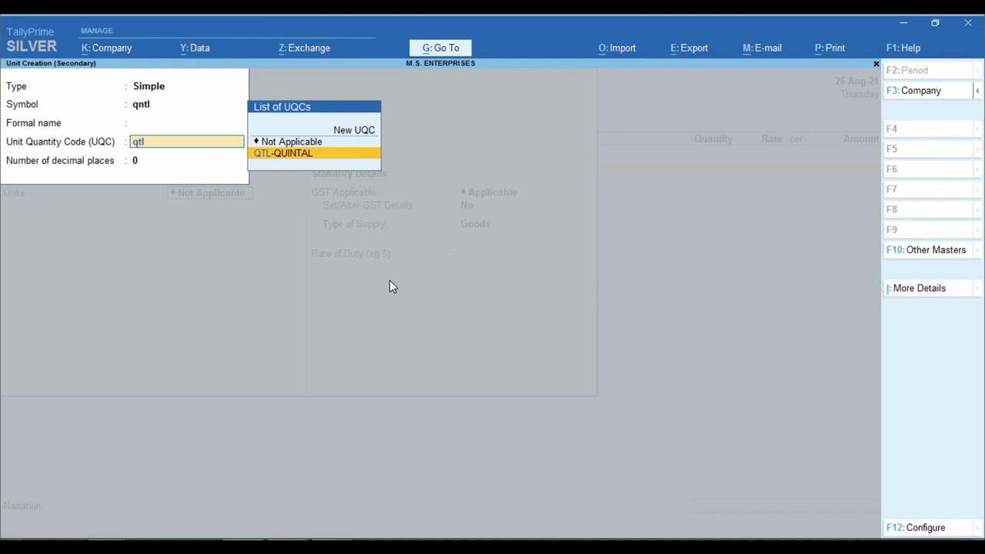
pyautogui.press('Return')
pyautogui.write('2')
pyautogui.press('Return')
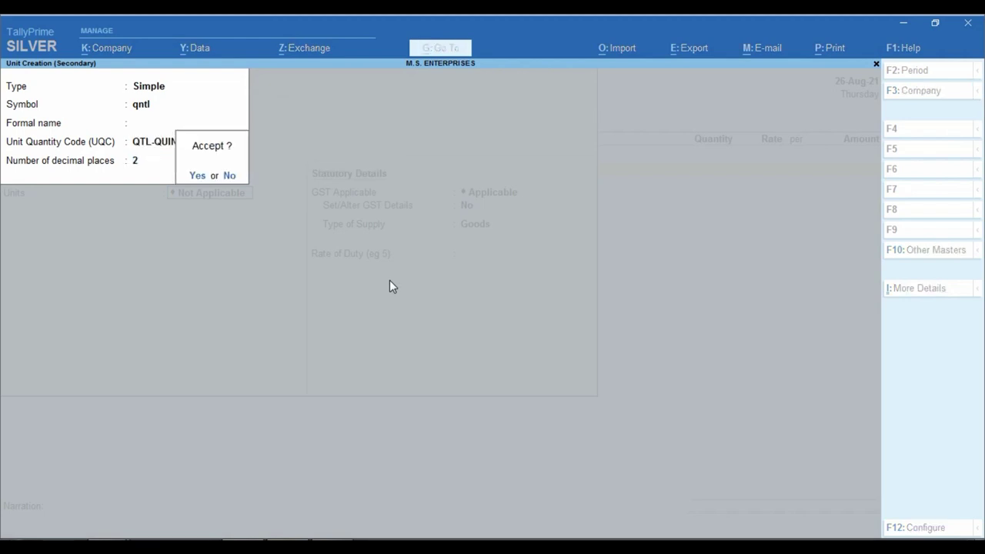
pyautogui.press('Return')
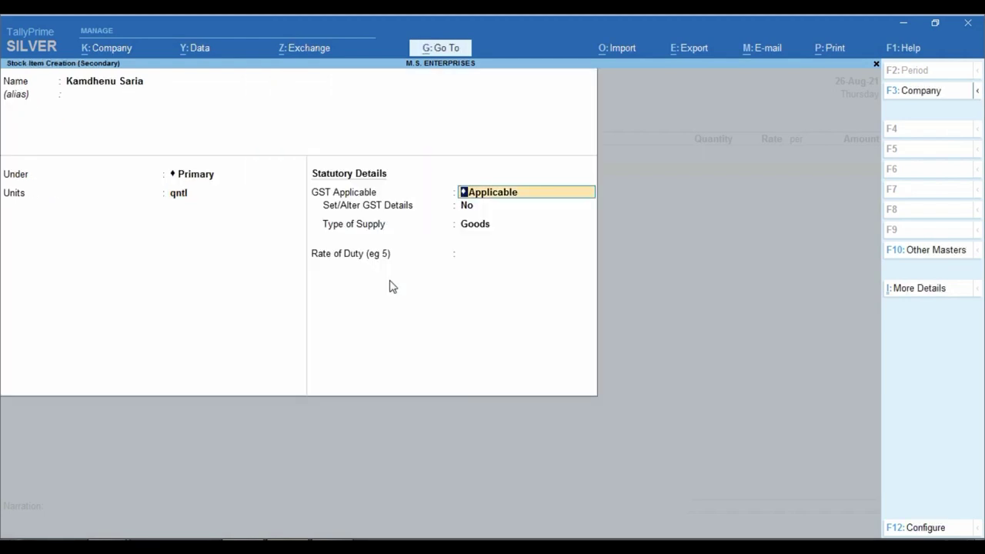
# Step: Enable GST details for Kamdhenu Saria and enter the description Iron Goods and the bill's HSN code 2255
pyautogui.press('Return')
pyautogui.press('y')
pyautogui.press('Return')
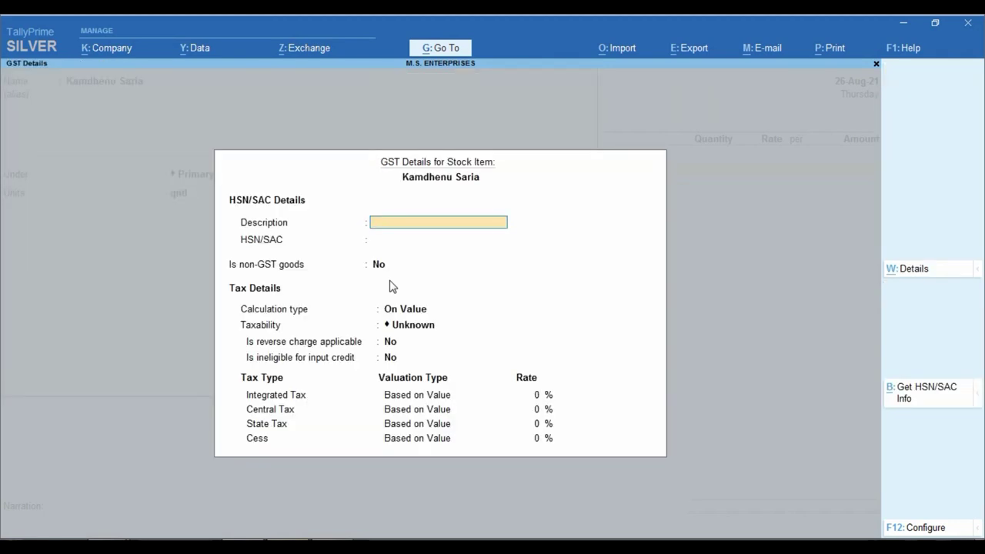
pyautogui.write('Iron Go')
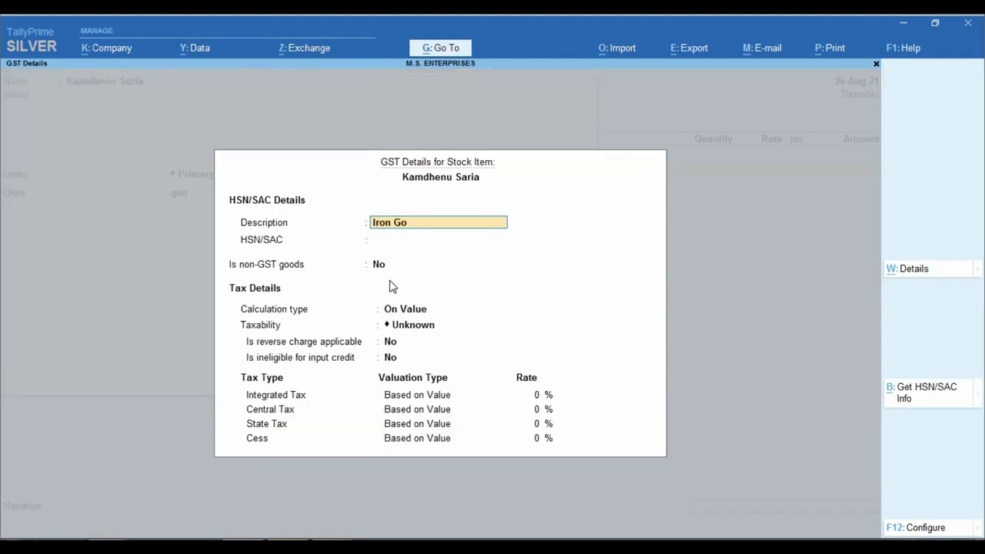
pyautogui.write('ods')
pyautogui.press('Return')
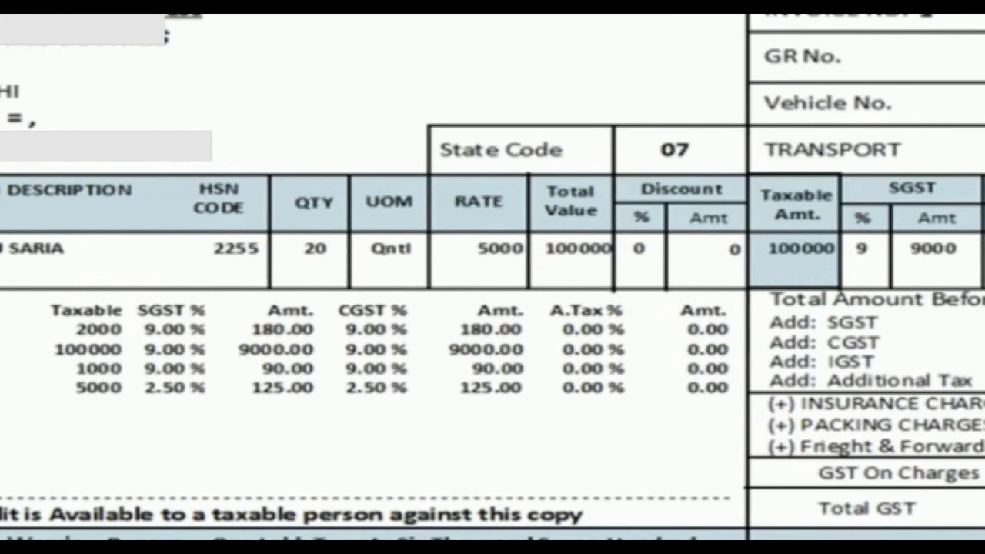
pyautogui.moveTo(180, 232); pyautogui.dragTo(279, 272)
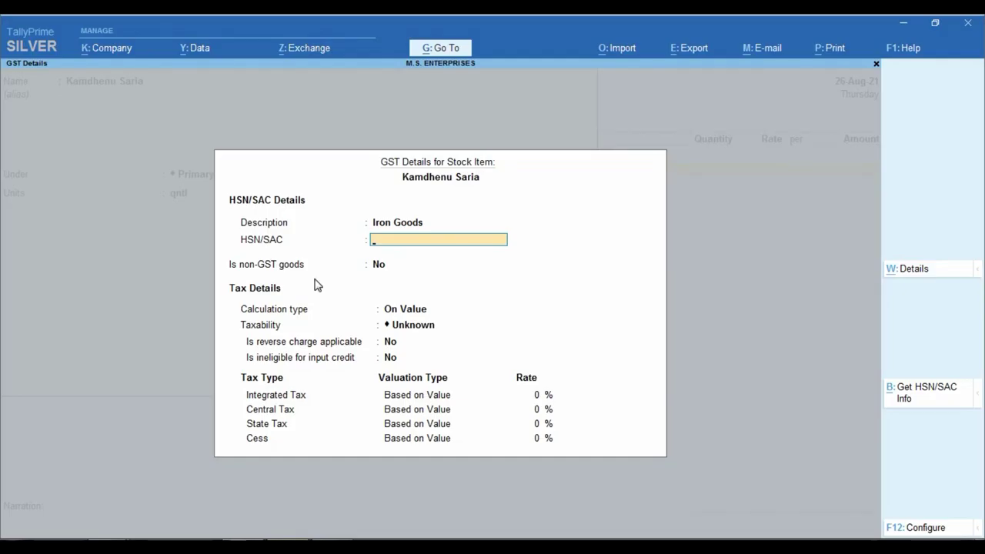
pyautogui.write('2255')
pyautogui.press('Return')
pyautogui.press('Return')
# Step: Set the item's taxability to Taxable with an integrated tax rate of 18% and accept the GST details
pyautogui.press('Down')
pyautogui.press('Down')
pyautogui.press('Down')
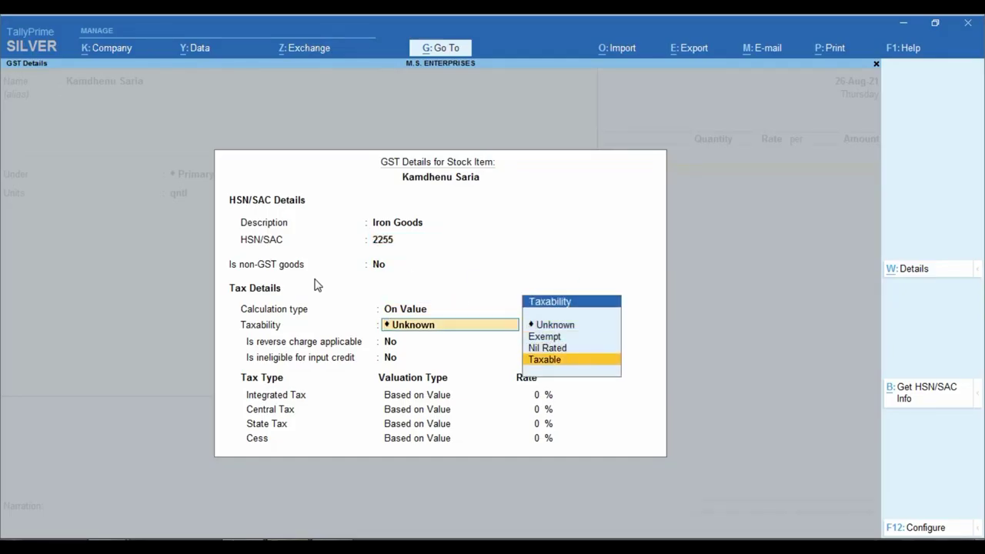
pyautogui.press('Return')
pyautogui.press('Return')
pyautogui.press('Return')
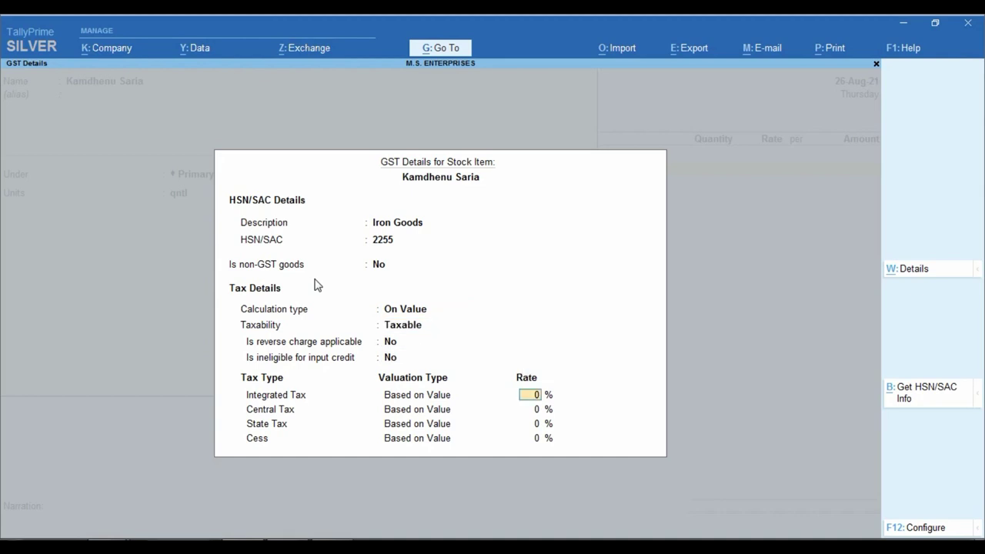
pyautogui.write('18')
pyautogui.press('Return')
pyautogui.press('Return')
pyautogui.press('Return')
pyautogui.press('Return')
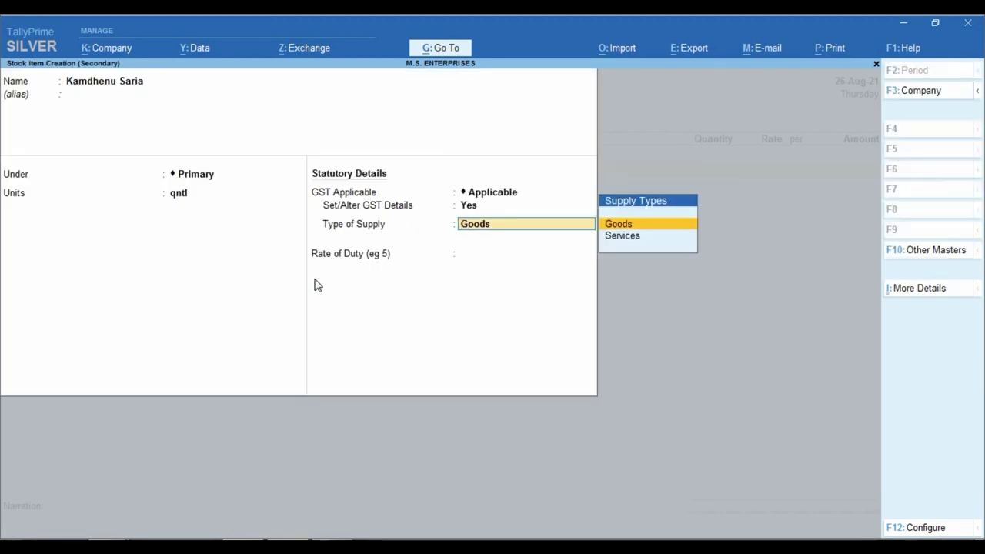
# Step: Keep Goods as the type of supply and save the new stock item into the voucher line
pyautogui.press('Return')
pyautogui.press('Return')
pyautogui.press('Return')
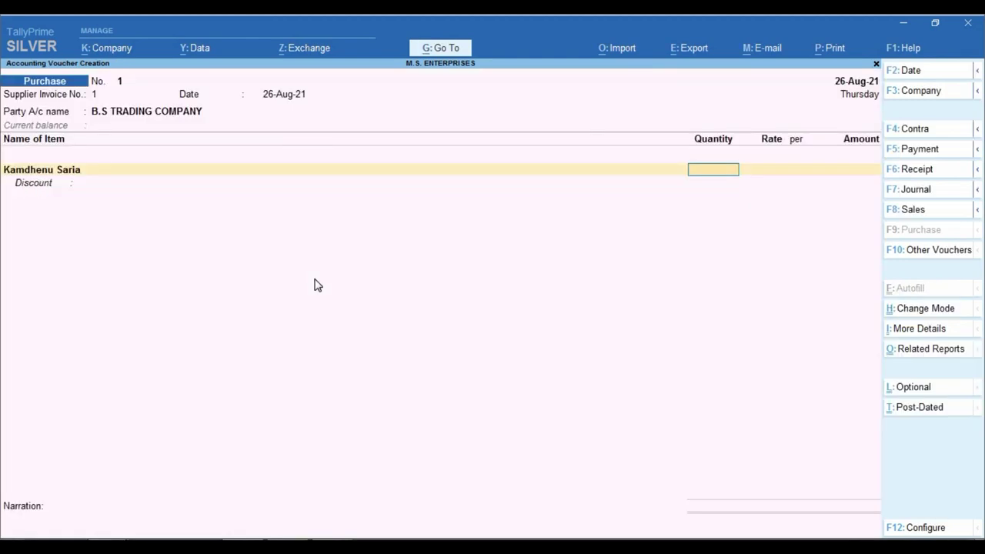
# Step: Set the Kamdhenu Saria quantity to 20 qntl according to the bill
pyautogui.hotkey('alt', 'Tab')
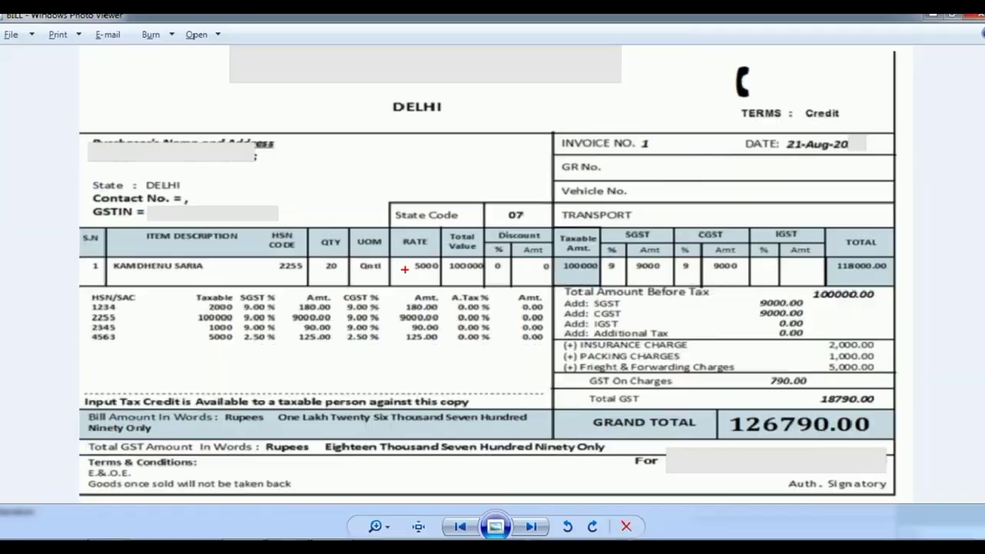
pyautogui.hotkey('alt', 'Tab')
pyautogui.write('20')
pyautogui.press('Return')
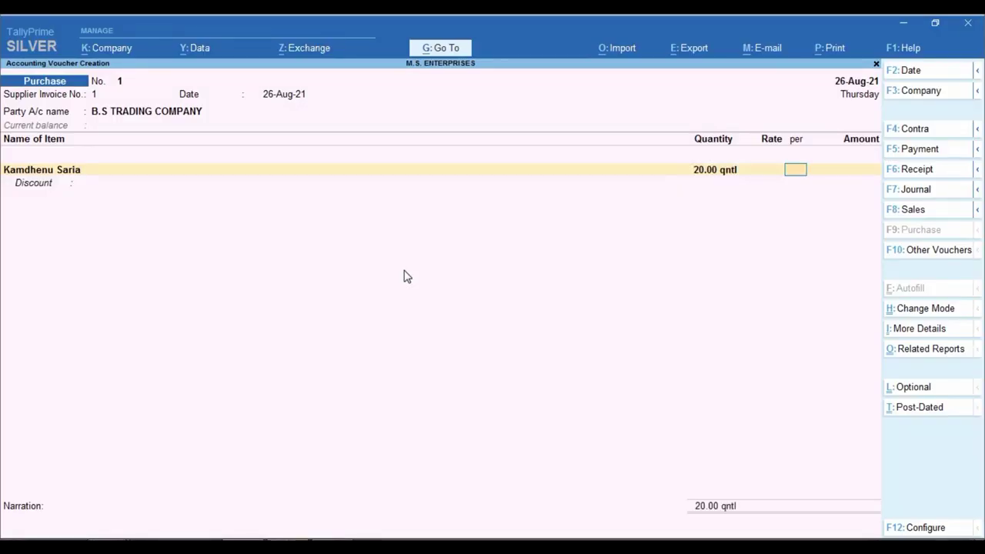
pyautogui.press('Return')
pyautogui.hotkey('alt', 'Tab')
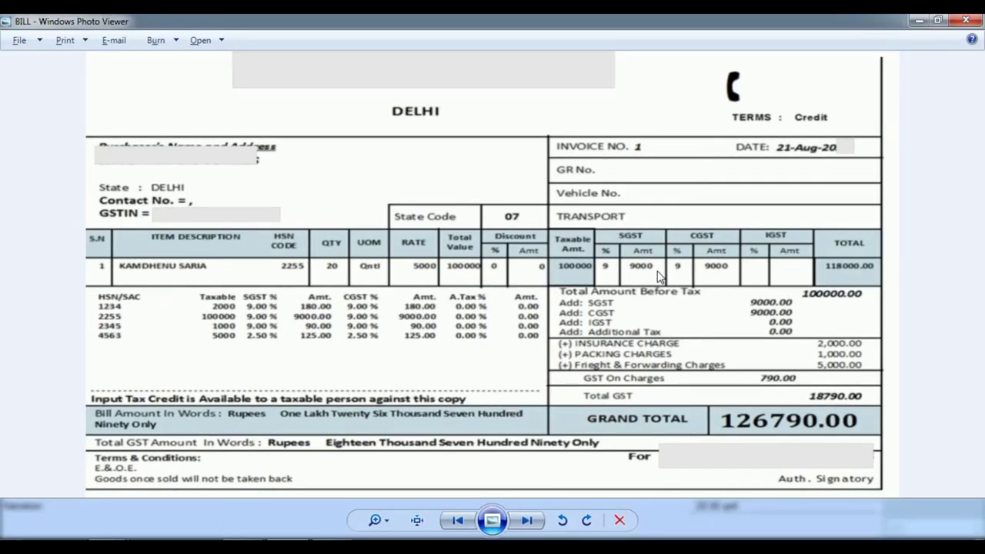
# Step: Return to TallyPrime and enter 1,00,000 as the amount for the Kamdhenu Saria line
pyautogui.hotkey('alt', 'Tab')
pyautogui.write('1,00,000')
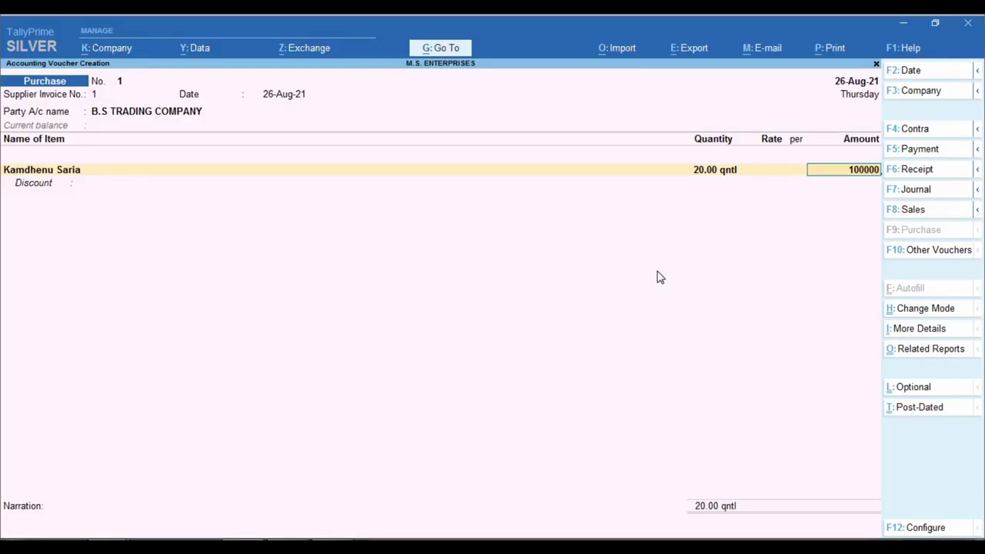
pyautogui.press('Return')
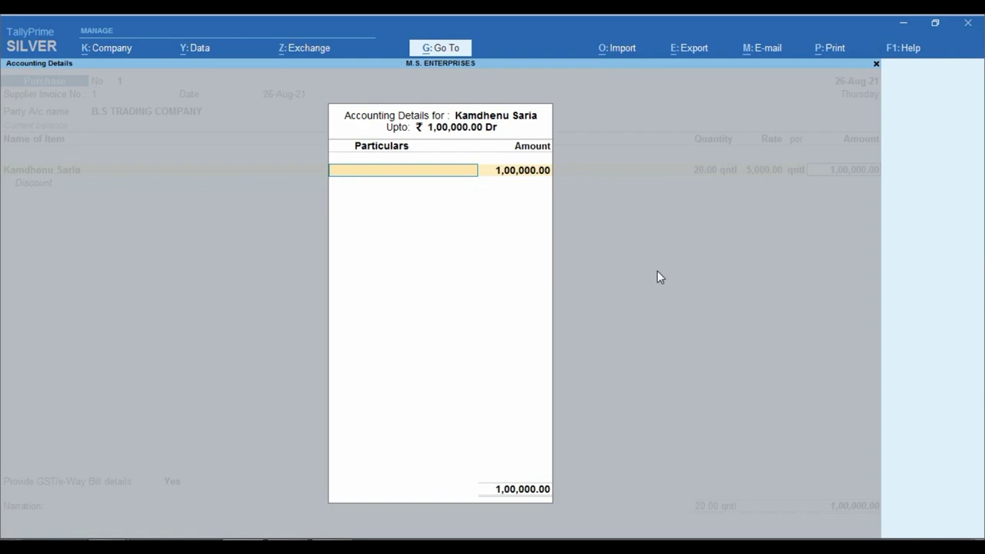
# Step: Create a purchase ledger named Gst 18% Iron Goods Pur under Purchase Accounts, with ledger type Not Applicable and GST applicable
pyautogui.hotkey('alt', 'c')
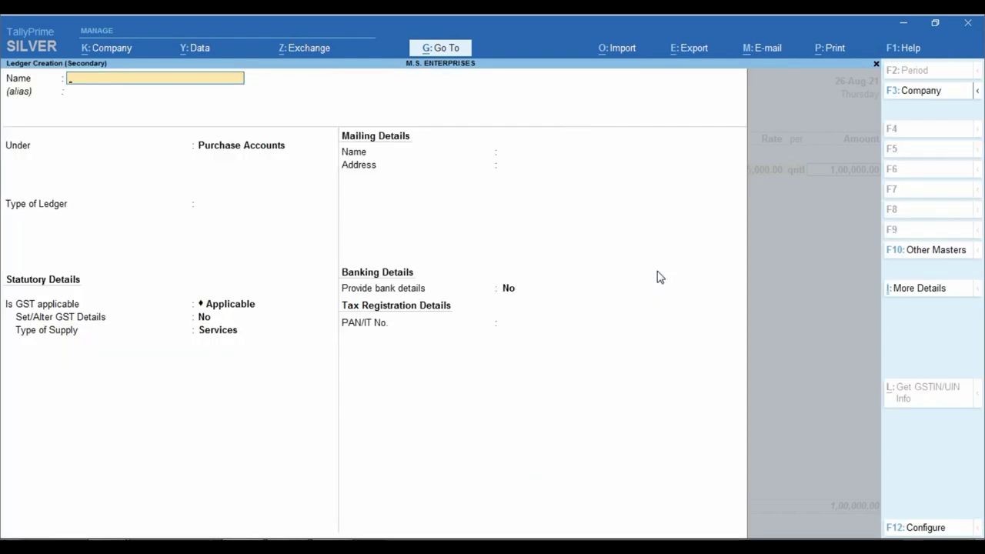
pyautogui.write('Gst 18% Iron Goods Pur')
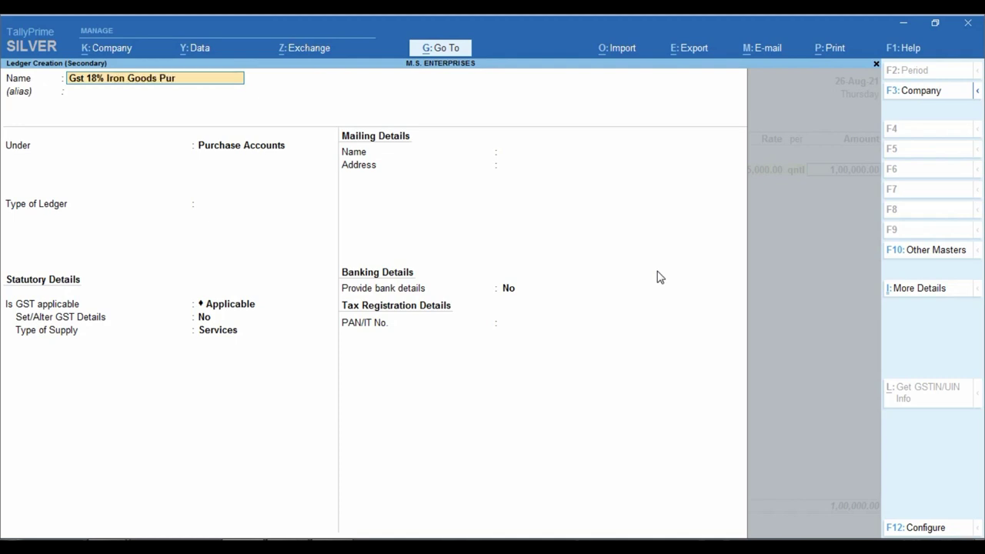
pyautogui.press('Return')
pyautogui.press('Return')
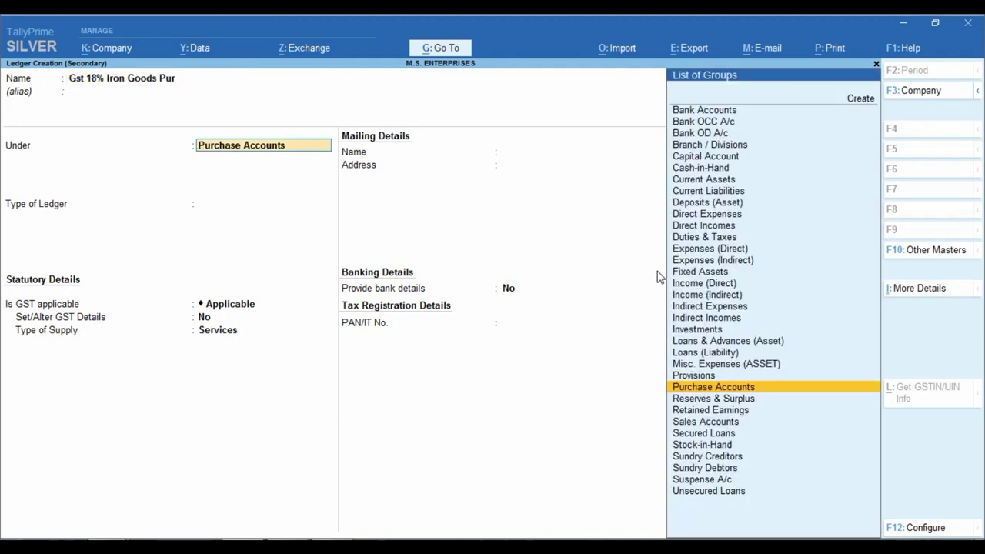
pyautogui.press('Return')
pyautogui.press('Return')
pyautogui.press('Return')
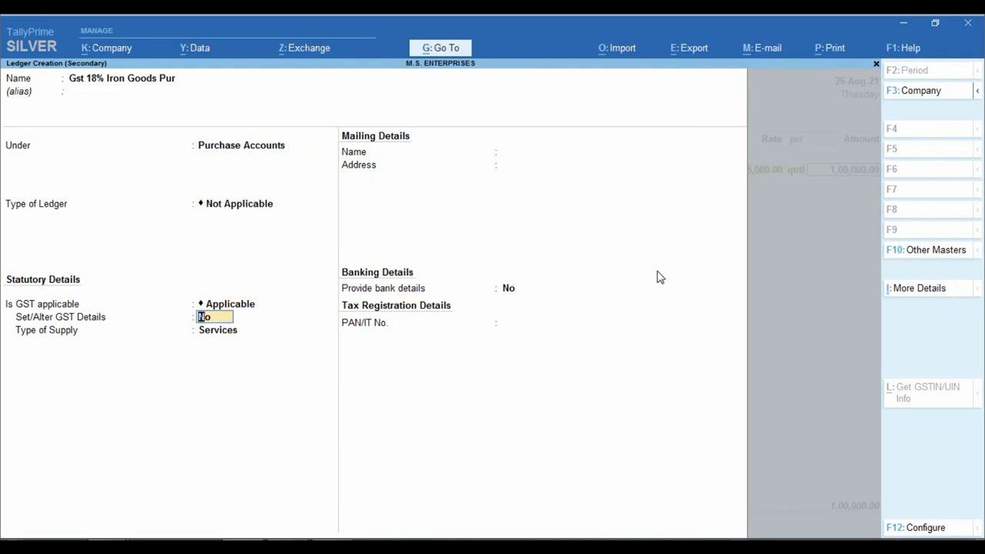
# Step: Enable GST details for the purchase ledger, leave description and HSN/SAC blank, and set the nature of transaction to Purchase Taxable
pyautogui.write('y')
pyautogui.press('Return')
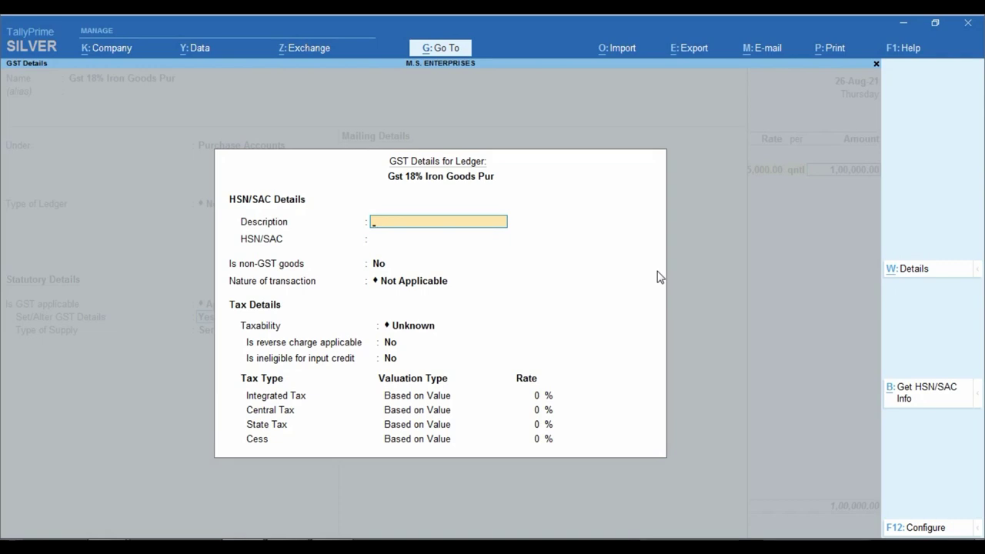
pyautogui.hotkey('alt', 'Tab')
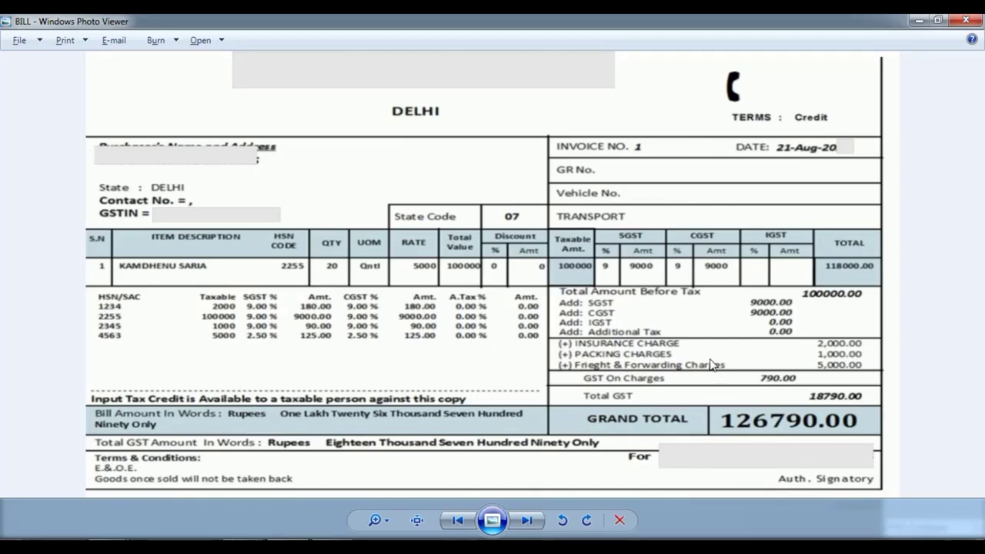
pyautogui.hotkey('alt', 'Tab')
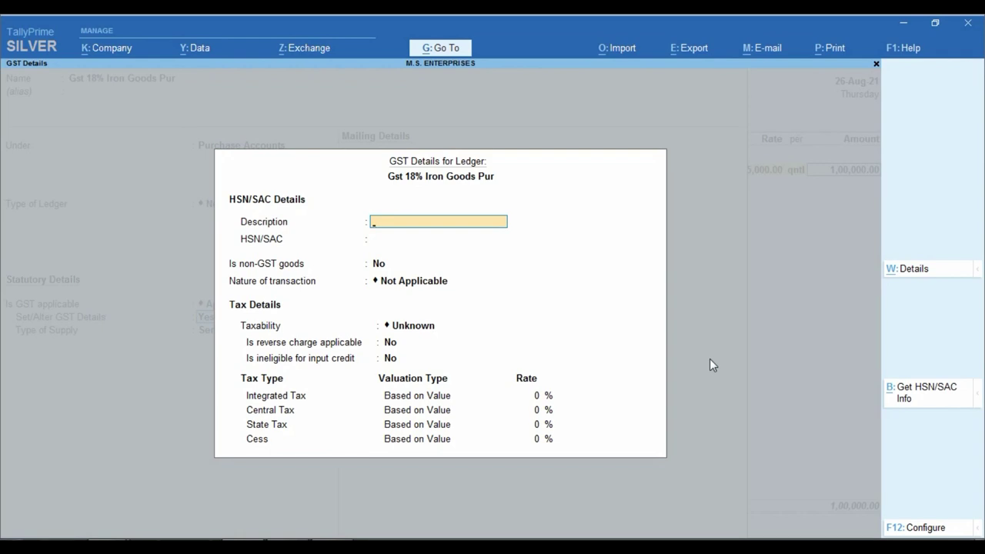
pyautogui.press('Return')
pyautogui.press('Return')
pyautogui.press('Return')
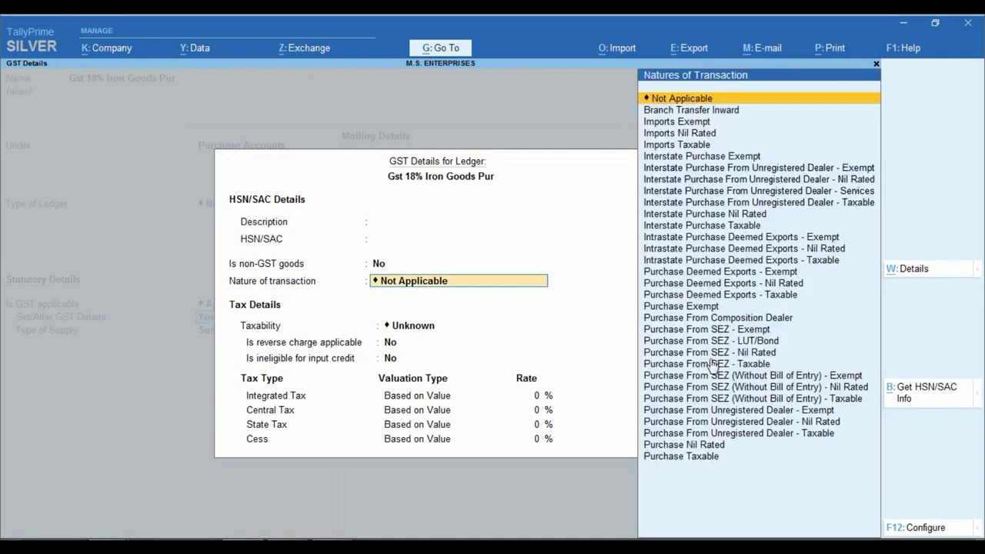
pyautogui.write('Pur')
pyautogui.press('End')
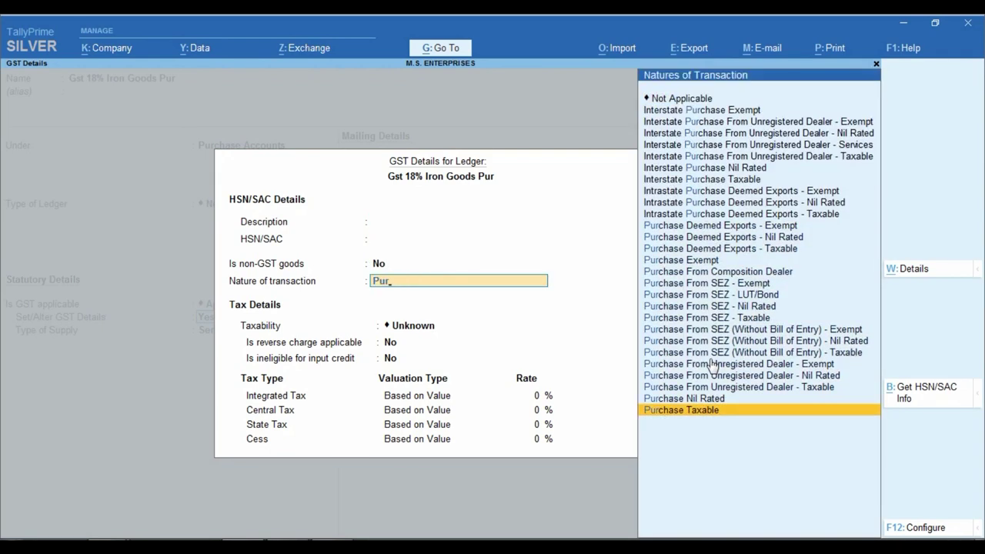
pyautogui.press('Return')
# Step: Set the purchase ledger's integrated tax rate to 18% and accept its GST details
pyautogui.press('Return')
pyautogui.press('Return')
pyautogui.write('18')
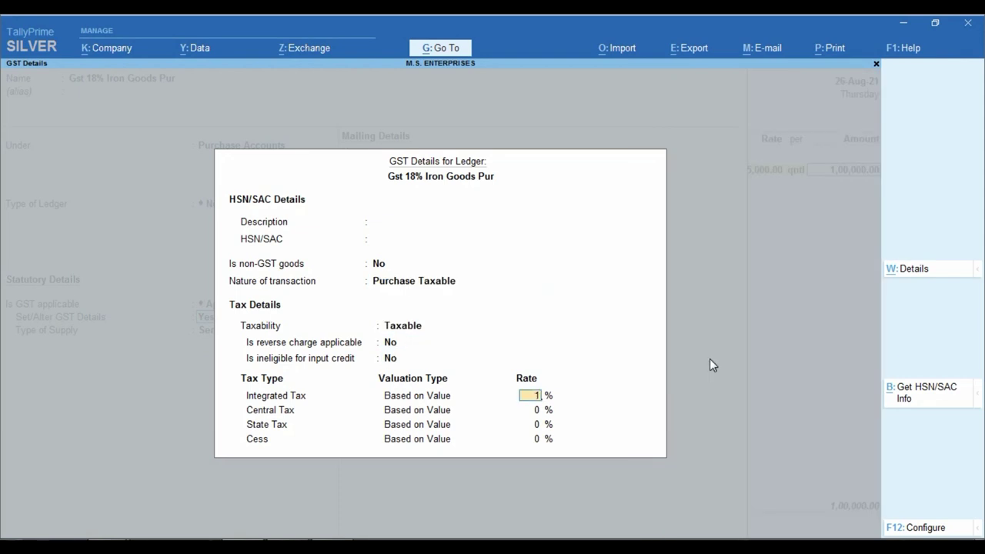
pyautogui.press('Return')
pyautogui.press('Return')
pyautogui.press('Return')
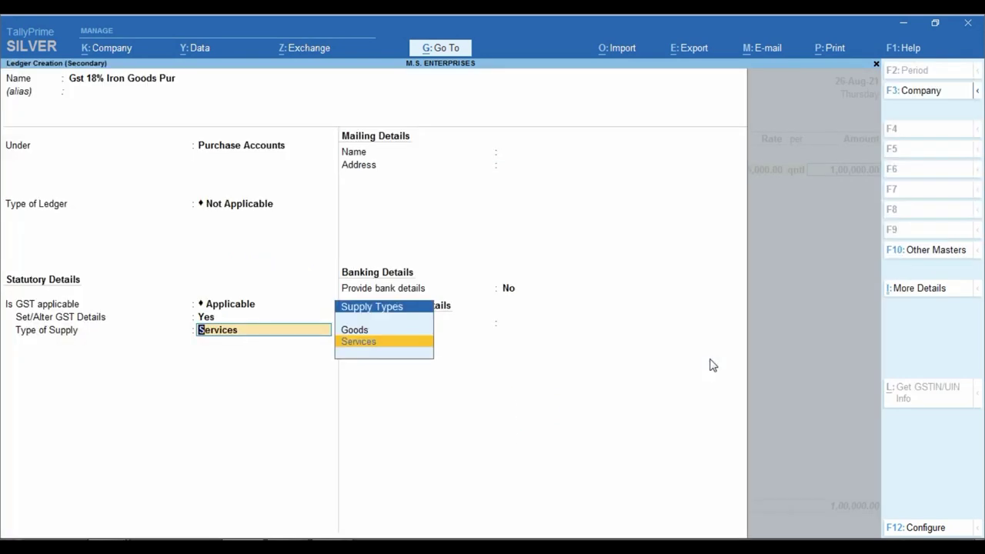
# Step: Set the ledger's type of supply to Goods and save it, then leave the discount blank and end the item list
pyautogui.press('Up')
pyautogui.press('Return')
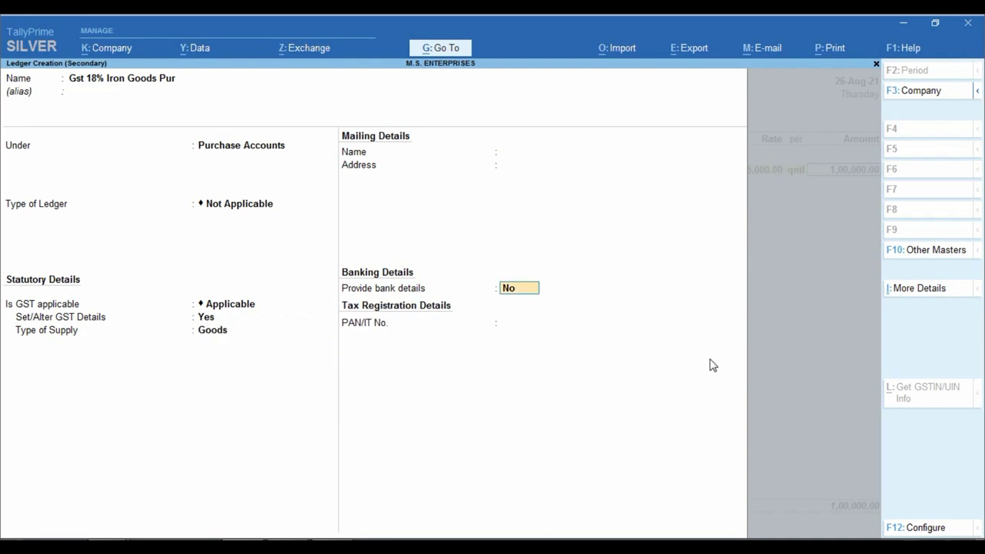
pyautogui.press('Return')
pyautogui.press('Return')
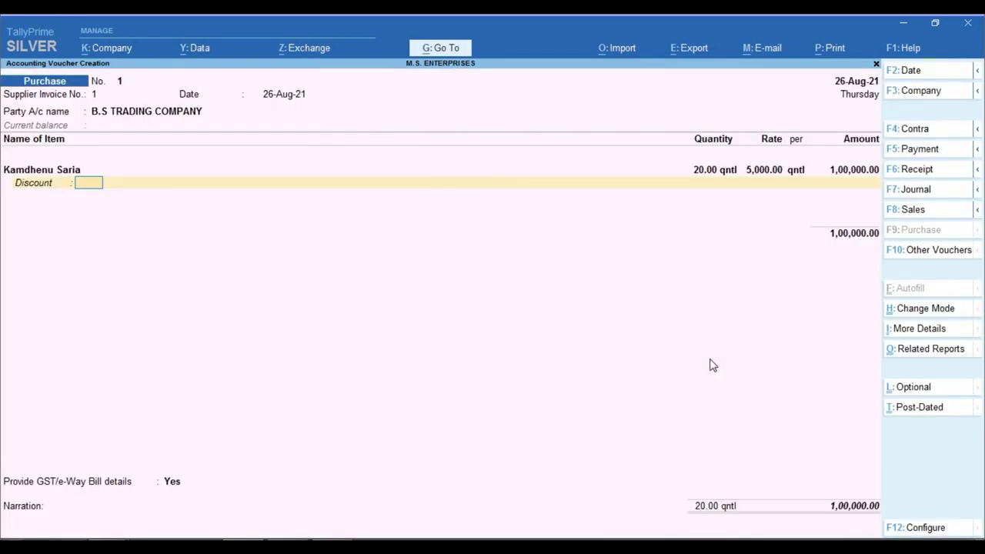
pyautogui.press('Return')
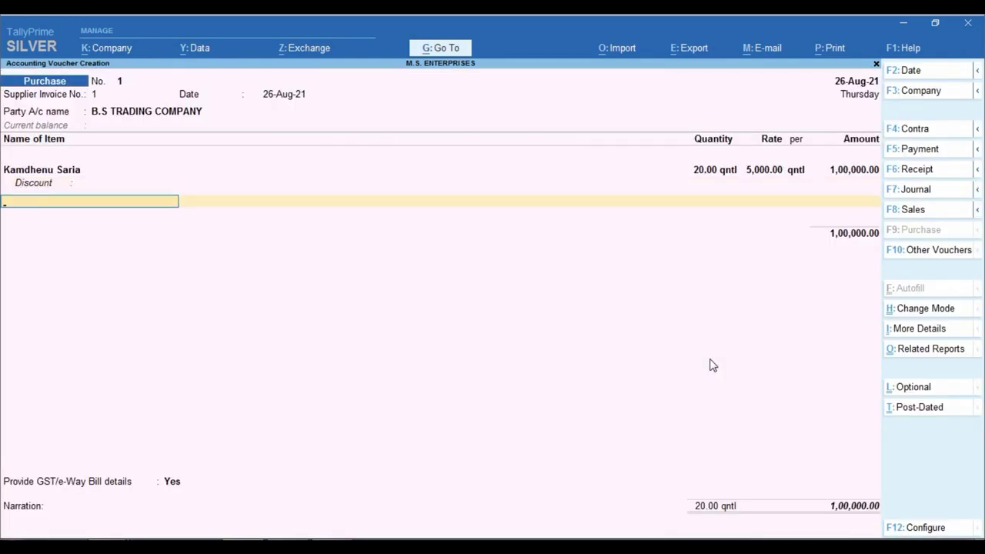
pyautogui.press('Return')
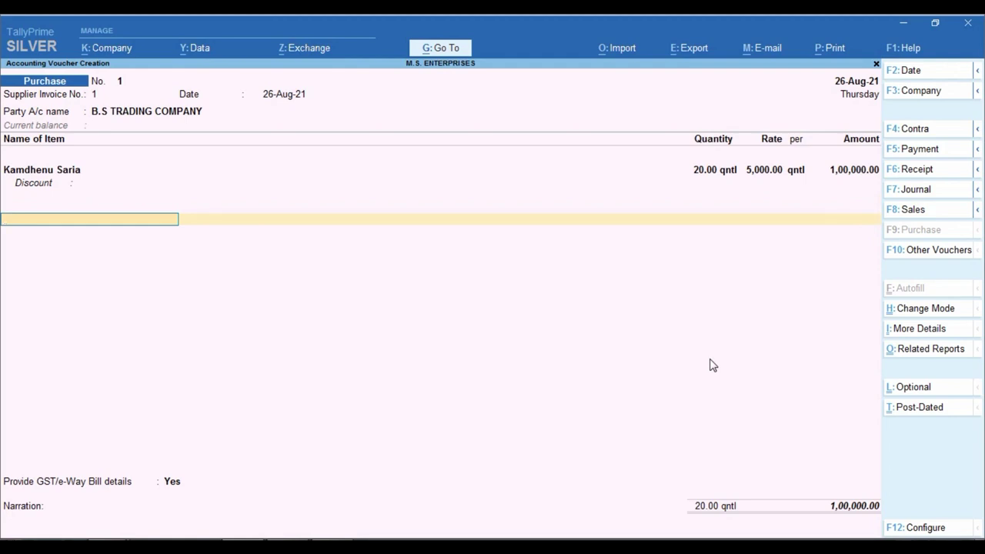
pyautogui.write('Cg')
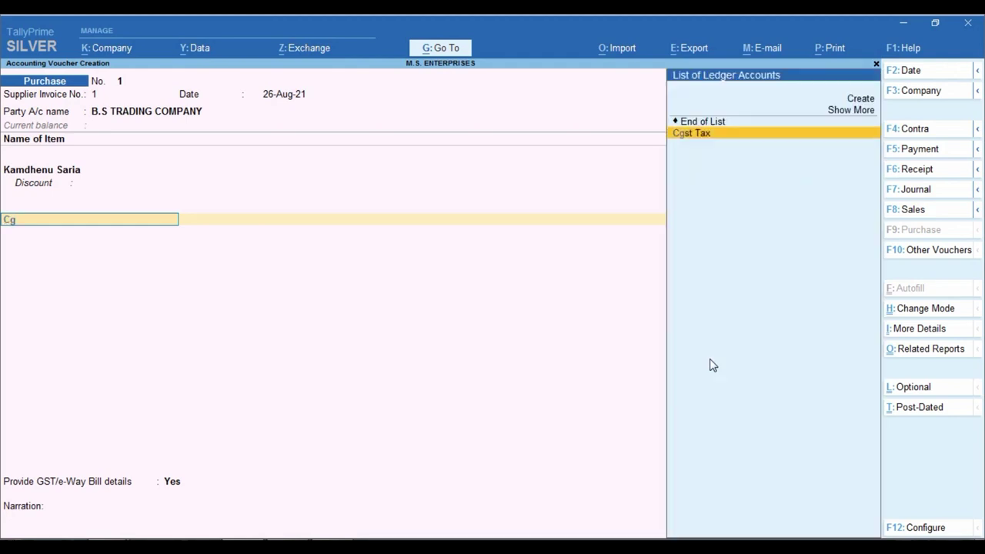
pyautogui.press('Return')
pyautogui.press('ctrl')
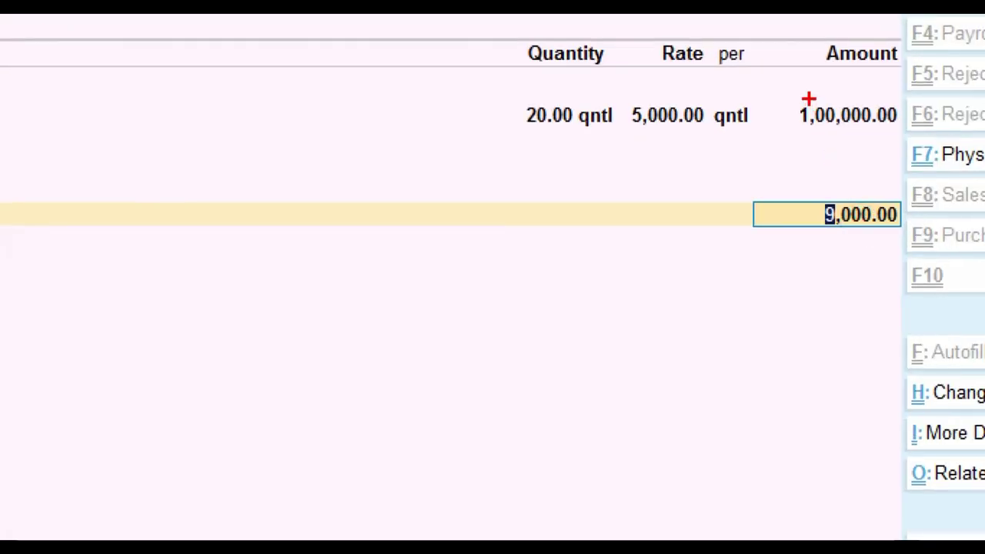
pyautogui.moveTo(788, 95)
pyautogui.mouseDown()
pyautogui.moveTo(805, 113)
pyautogui.moveTo(923, 139)
pyautogui.mouseUp()
pyautogui.moveTo(798, 192); pyautogui.dragTo(893, 235)
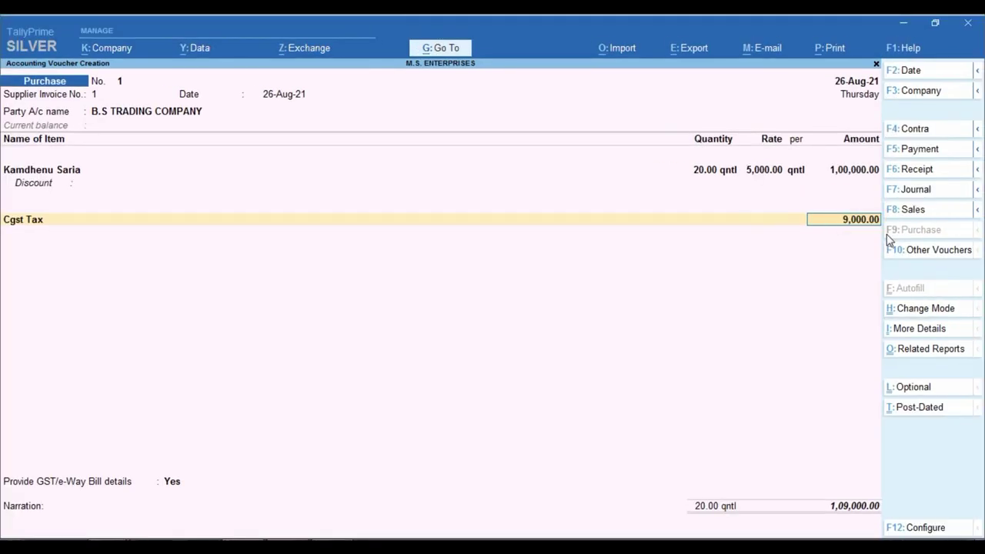
pyautogui.click(299, 535)
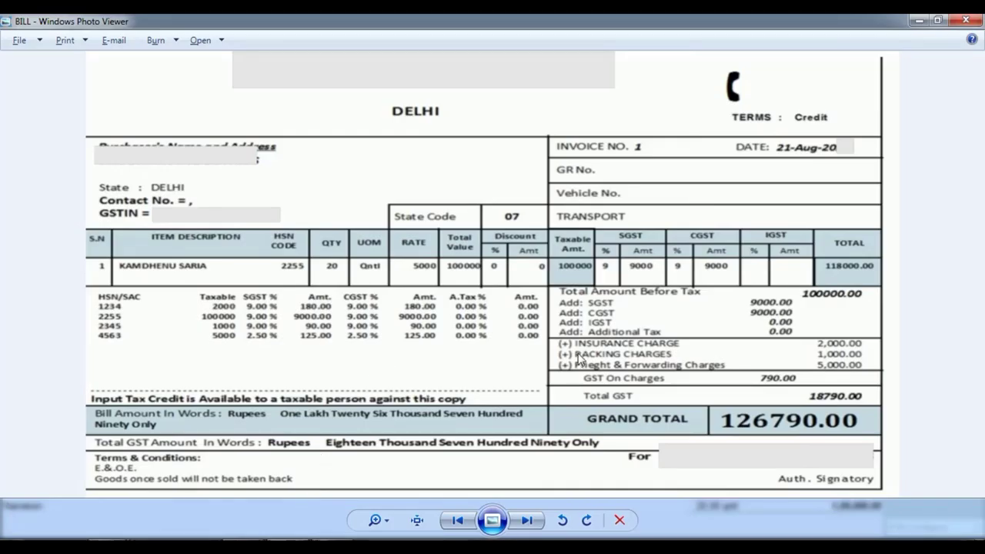
pyautogui.hotkey('alt', 'Tab')
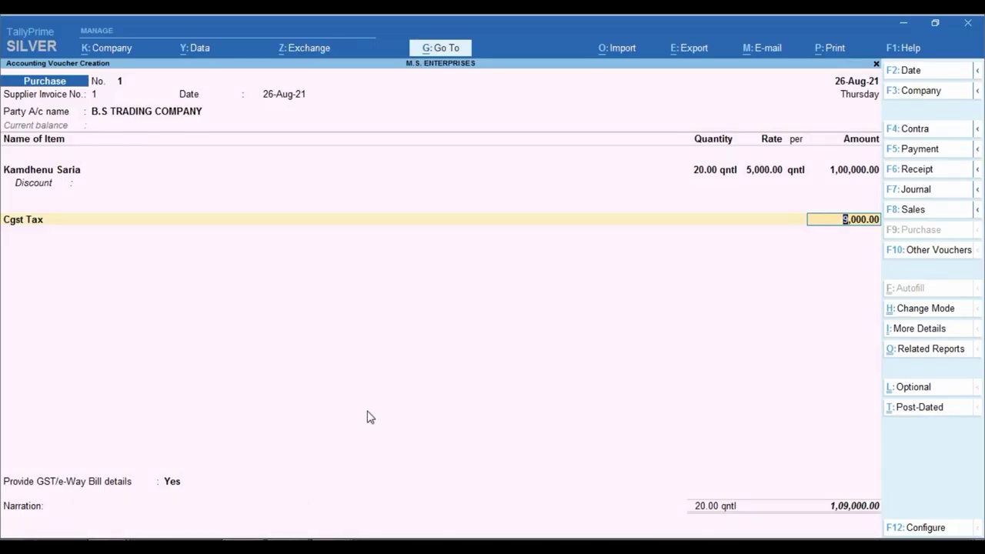
pyautogui.press('BackSpace')
pyautogui.press('Up')
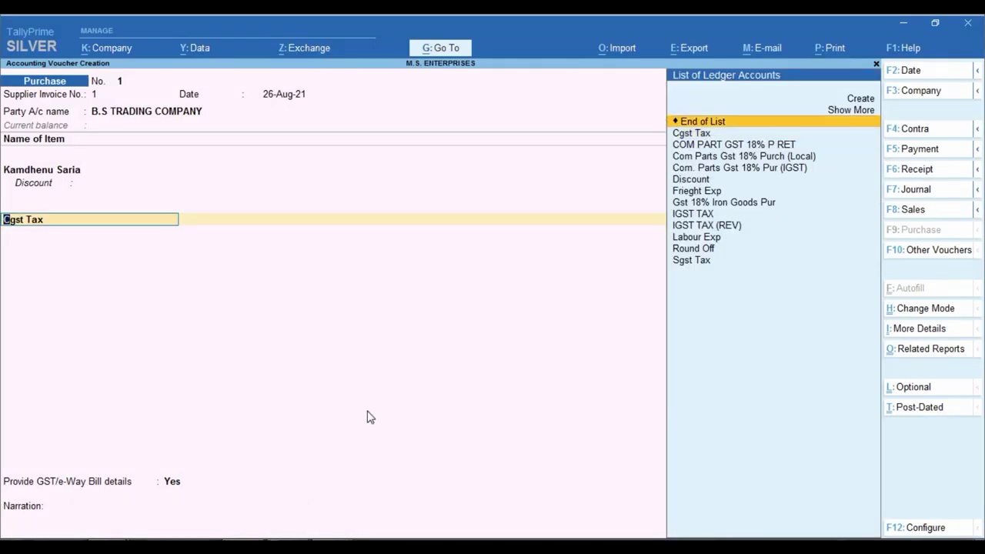
pyautogui.press('Return')
pyautogui.press('BackSpace')
# Step: Start creating a ledger named Insurance Charge from the voucher, checking the charge's name on the bill
pyautogui.hotkey('alt', 'c')
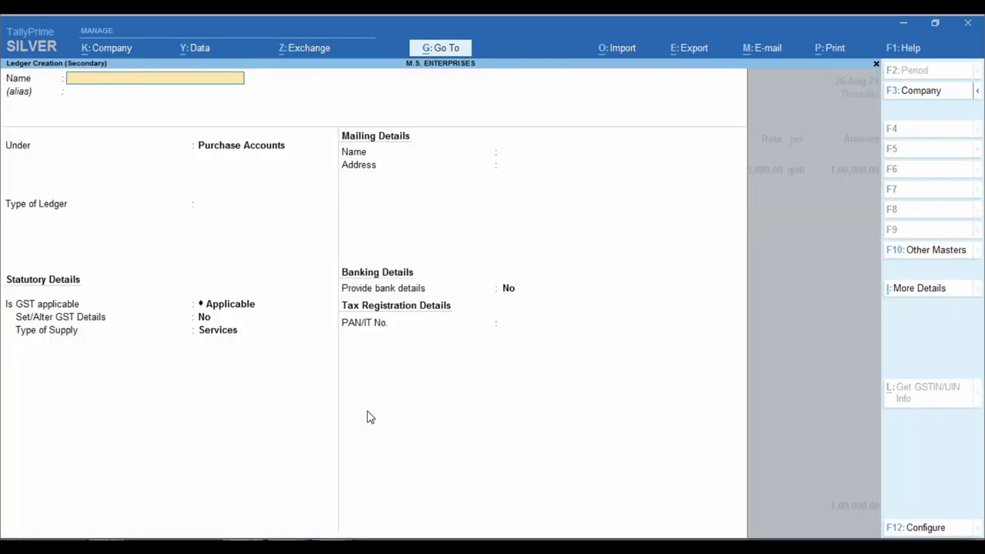
pyautogui.hotkey('alt', 'Tab')
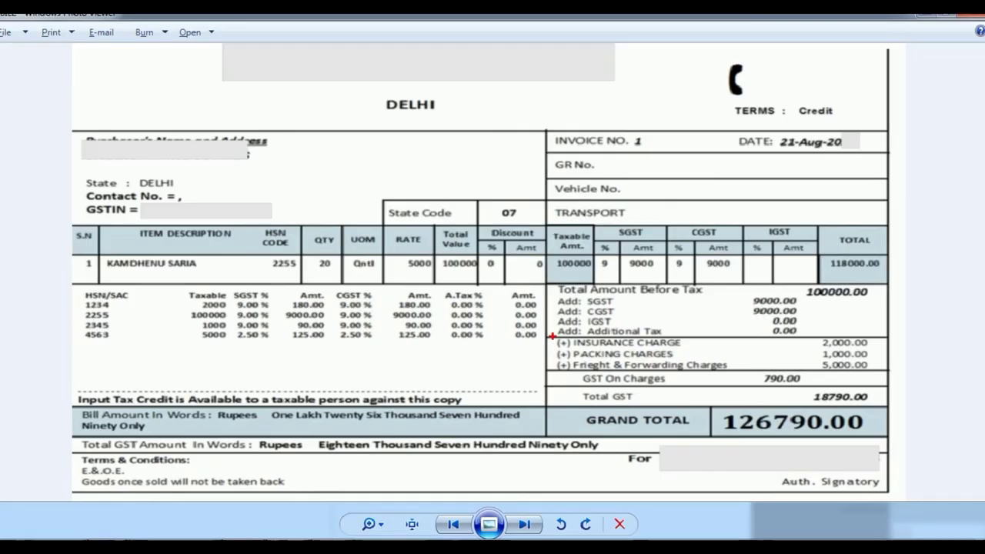
pyautogui.hotkey('alt', 'Tab')
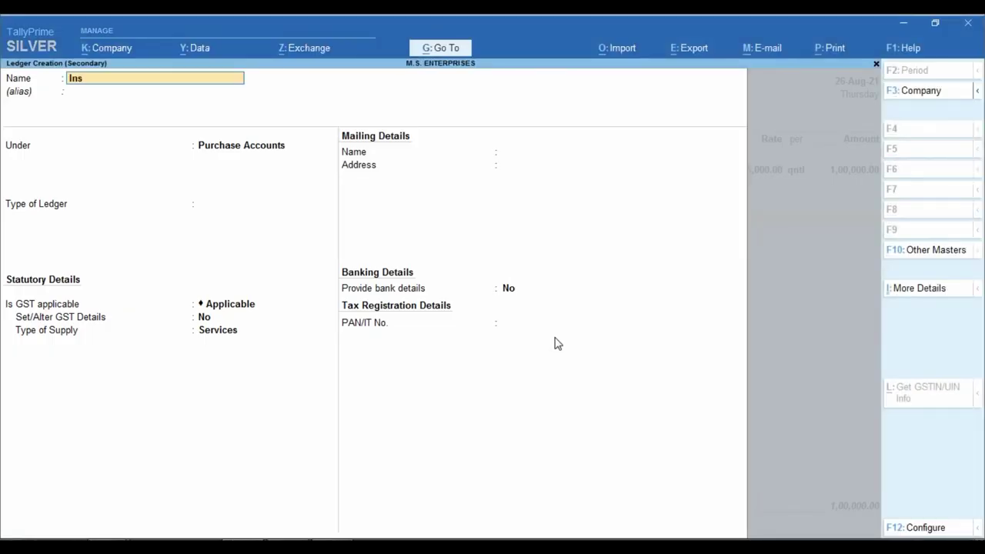
pyautogui.press('BackSpace')
pyautogui.press('BackSpace')
pyautogui.press('BackSpace')
pyautogui.press('BackSpace')
pyautogui.press('Return')
pyautogui.press('Return')
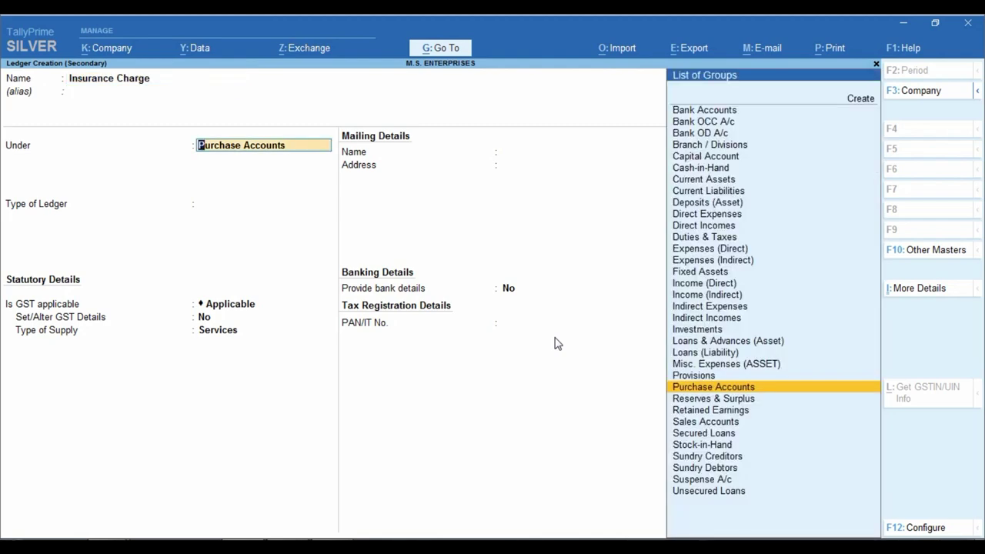
# Step: Place the Insurance Charge ledger under Direct Expenses, with ledger type Not Applicable and GST applicable
pyautogui.write('Di')
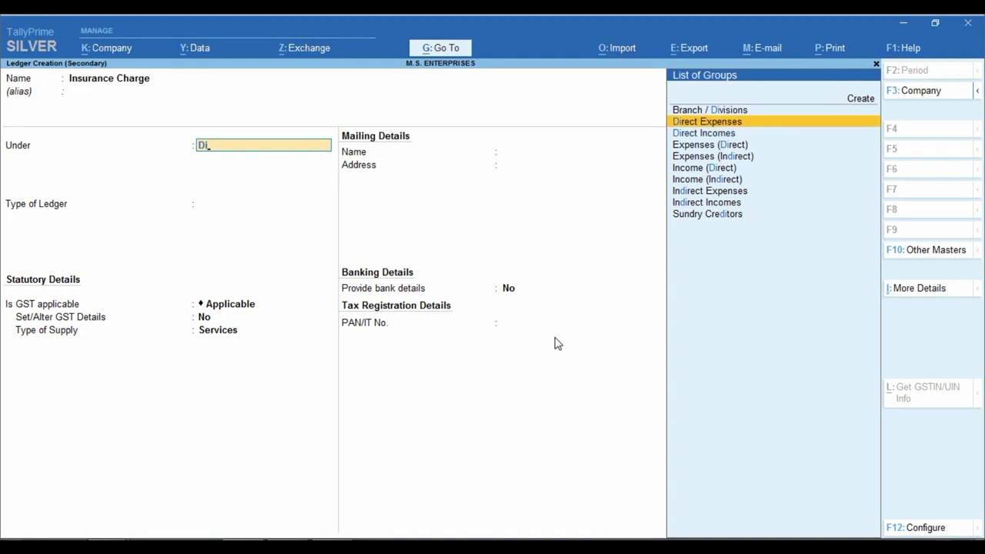
pyautogui.press('Return')
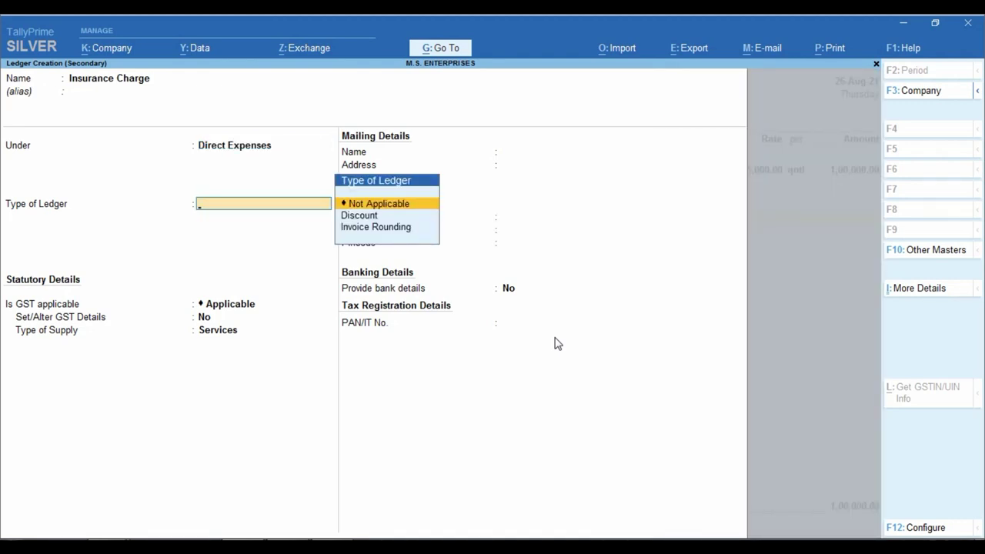
pyautogui.press('Return')
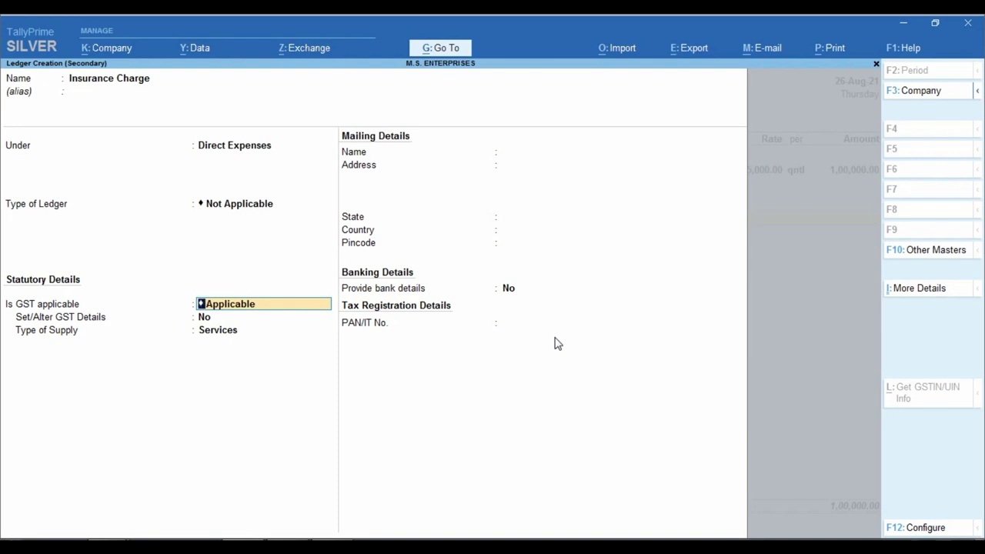
pyautogui.press('Return')
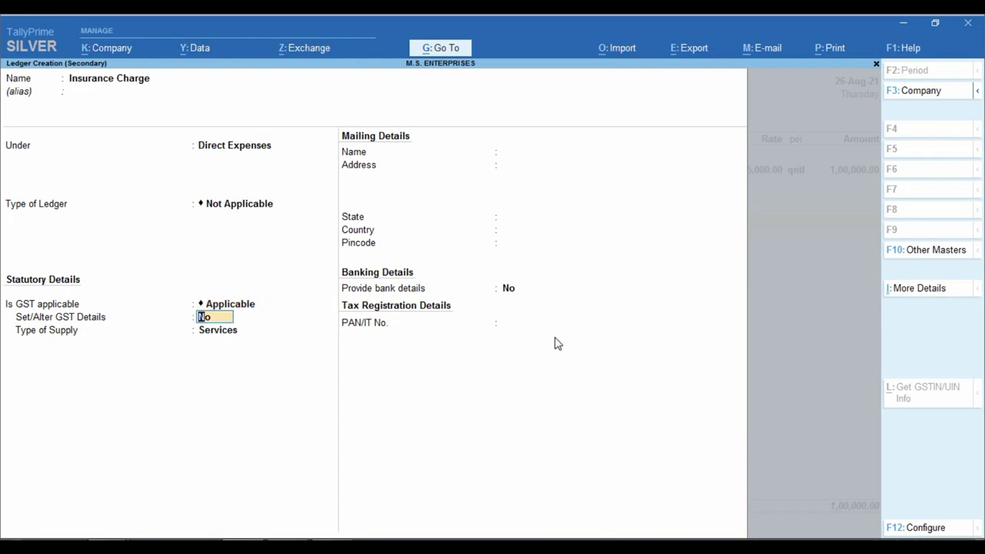
# Step: Open the Insurance Charge ledger's GST details and enter description Ins with the bill's HSN/SAC code 1234
pyautogui.press('y')
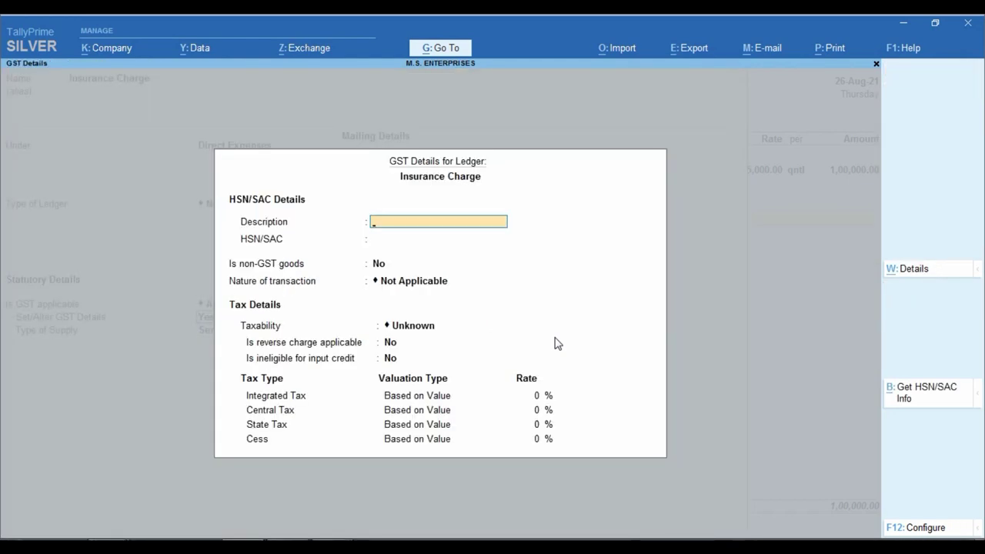
pyautogui.press('Return')
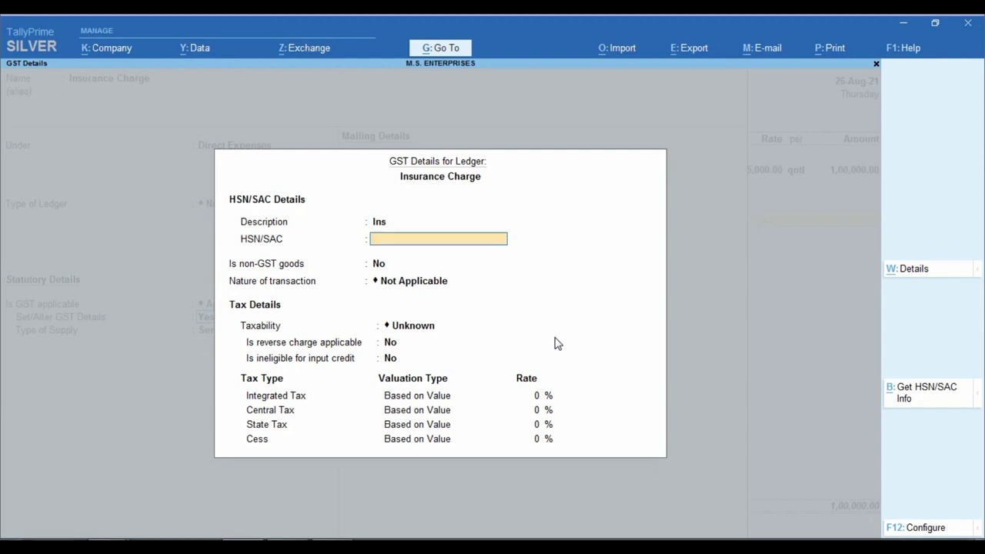
pyautogui.hotkey('alt', 'Tab')
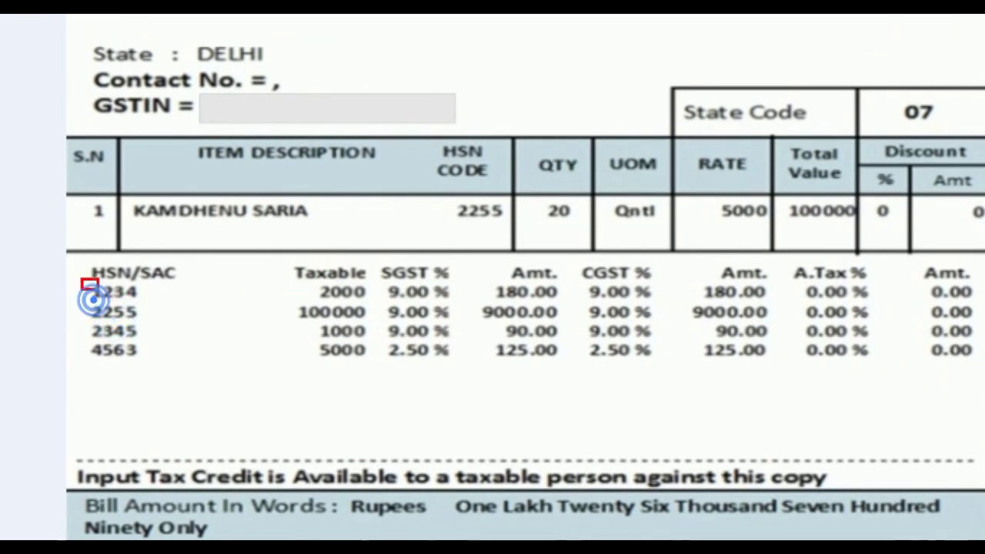
pyautogui.hotkey('alt', 'Tab')
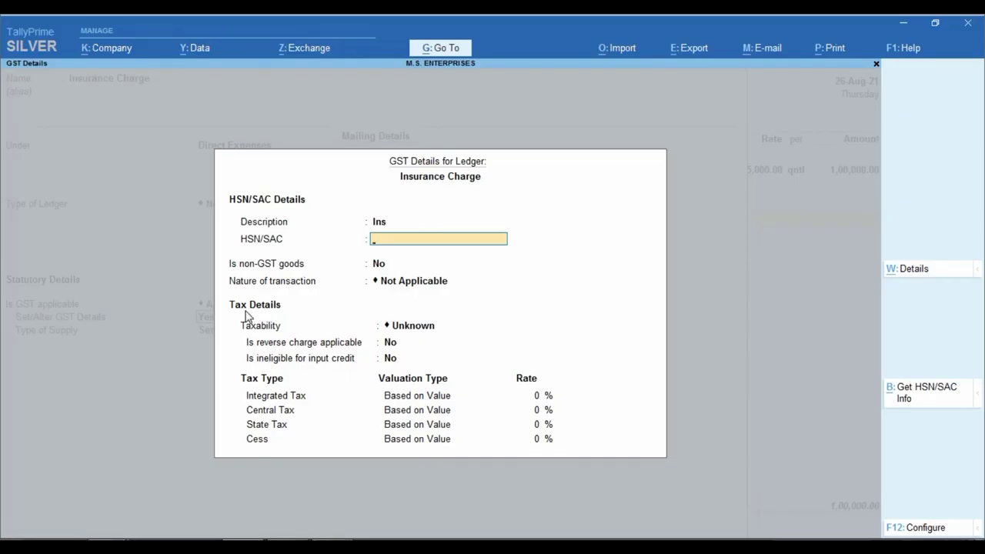
pyautogui.write('1234')
pyautogui.press('Return')
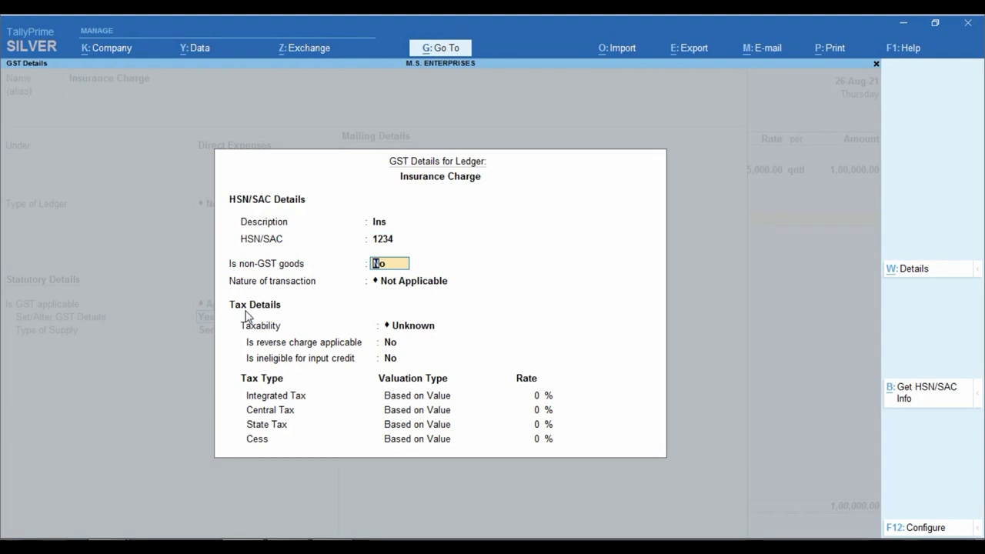
# Step: Leave the non-GST goods option at No and set the insurance ledger's nature of transaction to Purchase Taxable
pyautogui.press('Return')
pyautogui.write('Pur')
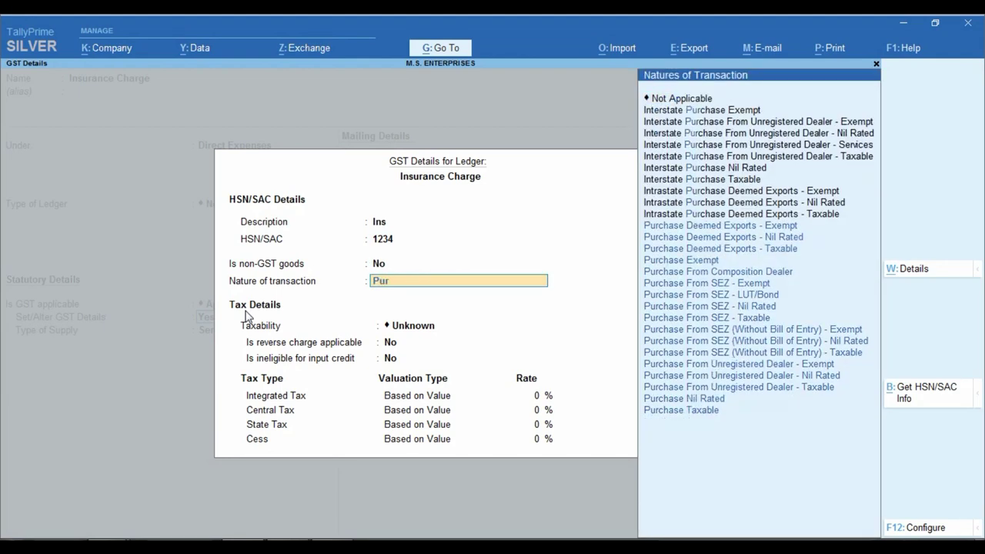
pyautogui.press('Up')
pyautogui.press('Return')
pyautogui.press('Return')
pyautogui.press('Return')
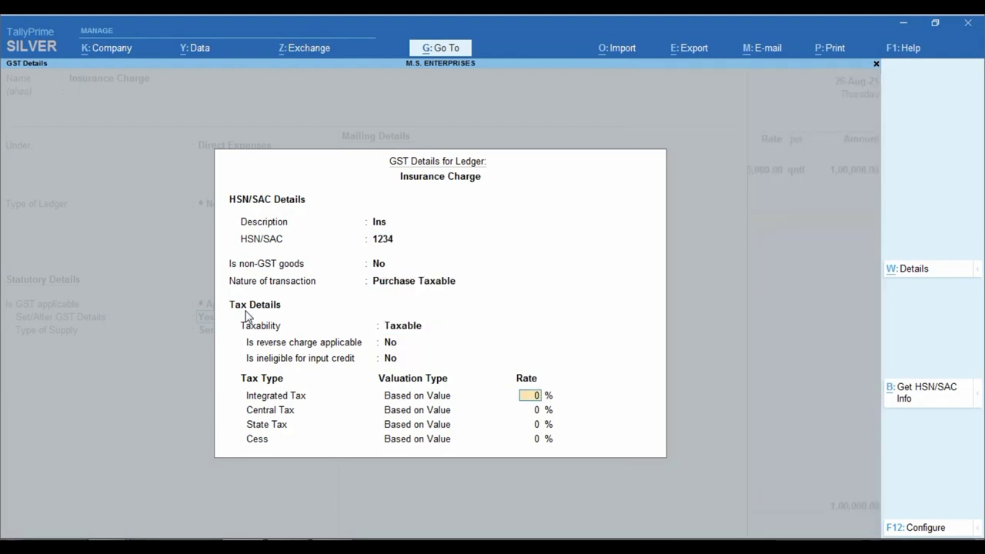
# Step: Set the insurance ledger's integrated tax rate to 18% and accept its GST details
pyautogui.write('18')
pyautogui.press('Return')
pyautogui.press('Return')
pyautogui.press('Return')
pyautogui.press('Return')
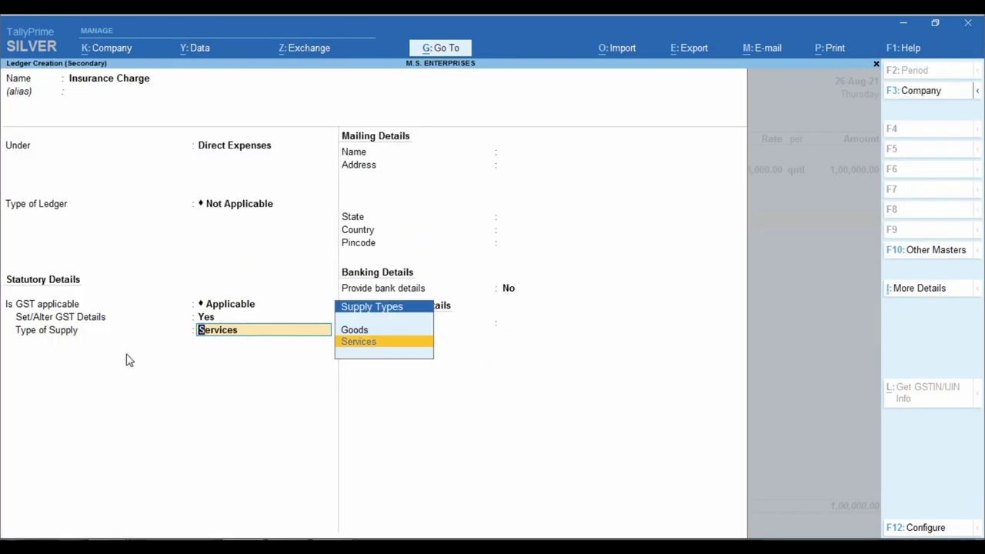
# Step: Keep Services as the Insurance Charge ledger's type of supply, without bank details, and save the ledger
pyautogui.press('ctrl')
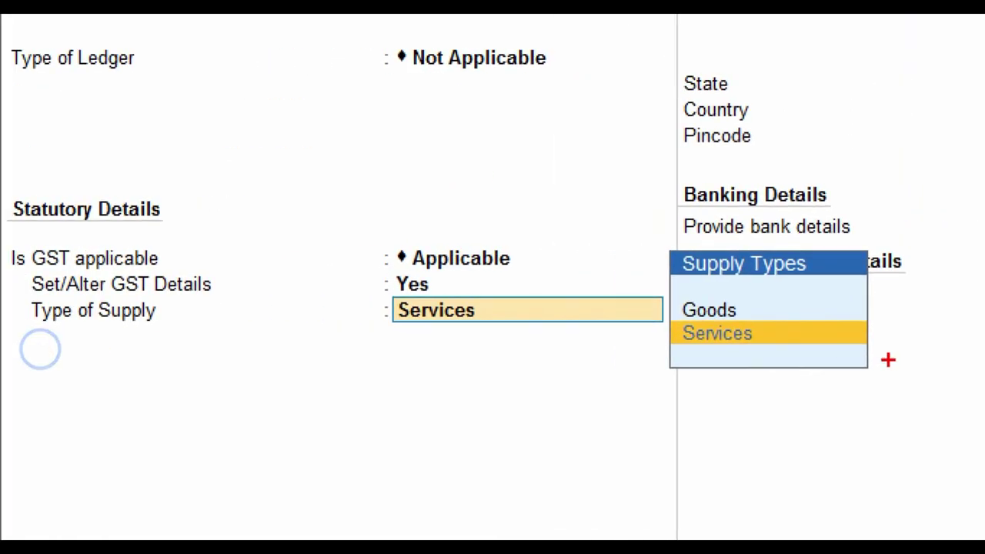
pyautogui.moveTo(662, 312); pyautogui.dragTo(768, 357)
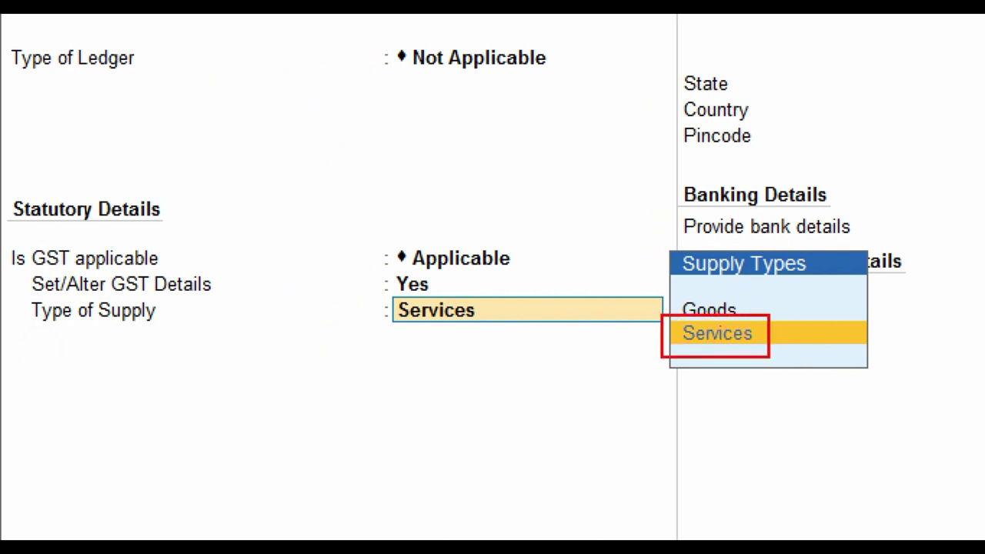
pyautogui.press('Return')
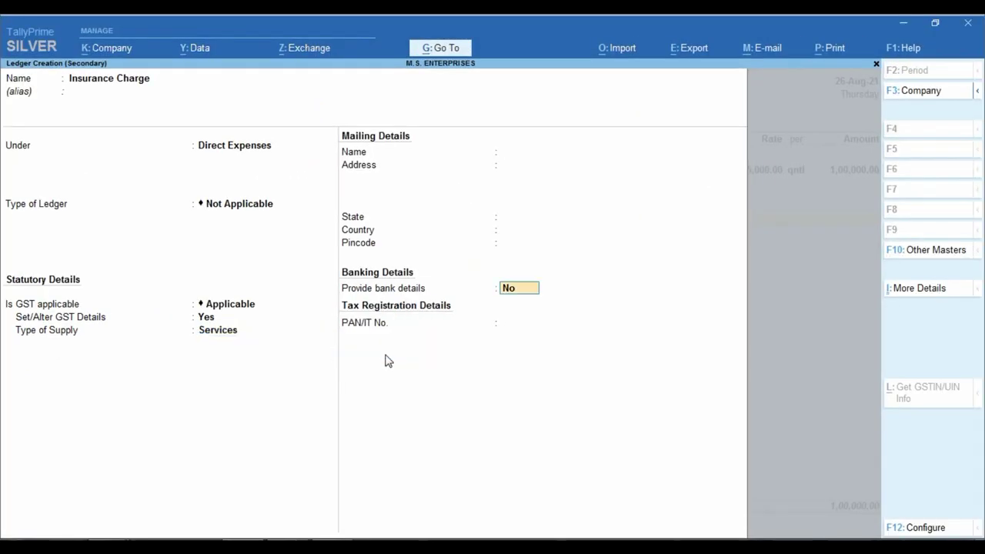
pyautogui.press('Return')
pyautogui.press('Return')
pyautogui.press('Return')
pyautogui.press('Return')
# Step: Enter the insurance charge amount of 2000 in the purchase voucher
pyautogui.hotkey('alt', 'Tab')
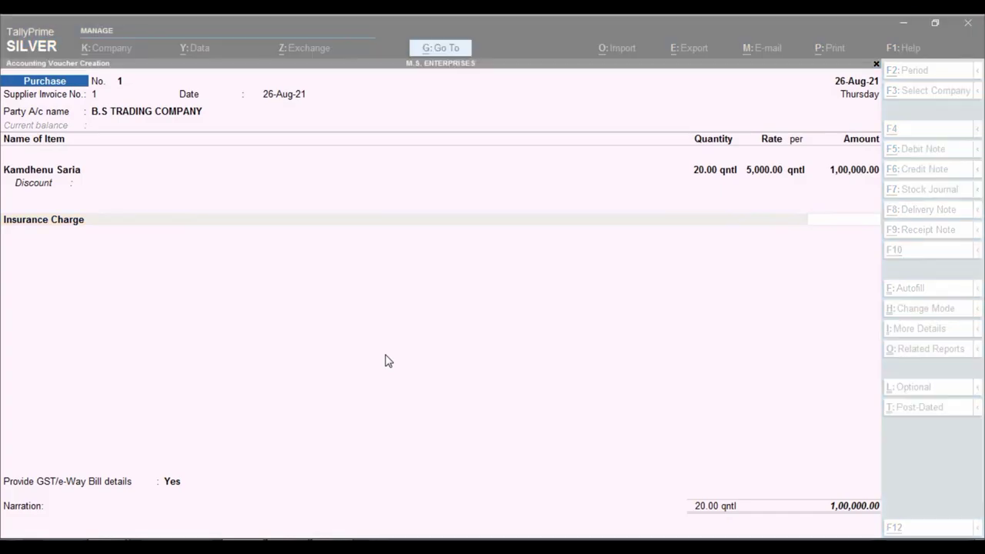
pyautogui.hotkey('alt', 'Tab')
pyautogui.write('2000')
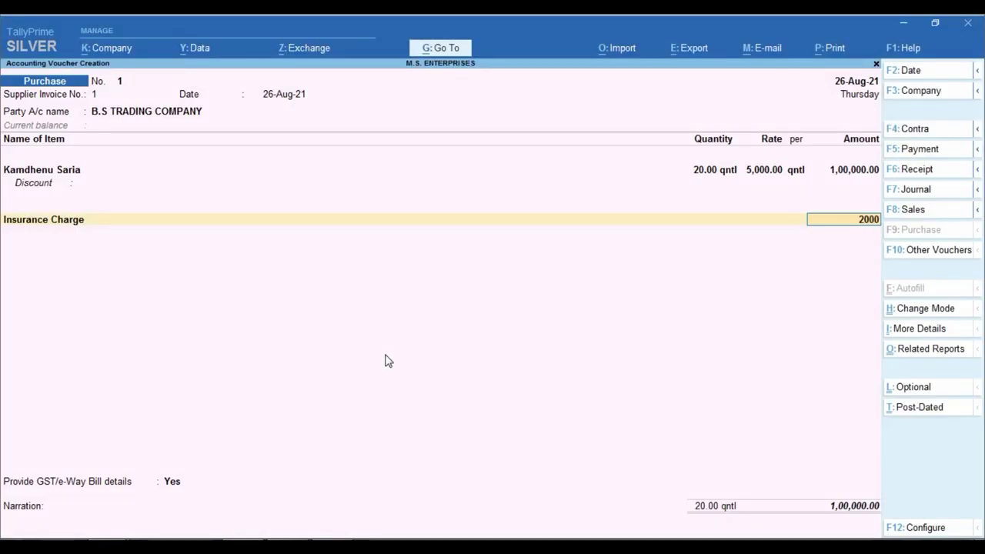
pyautogui.press('Return')
# Step: Check the next charge on the bill and create a Packing Charge ledger under Direct Expenses, ledger type Not Applicable, GST applicable
pyautogui.hotkey('alt', 'Tab')
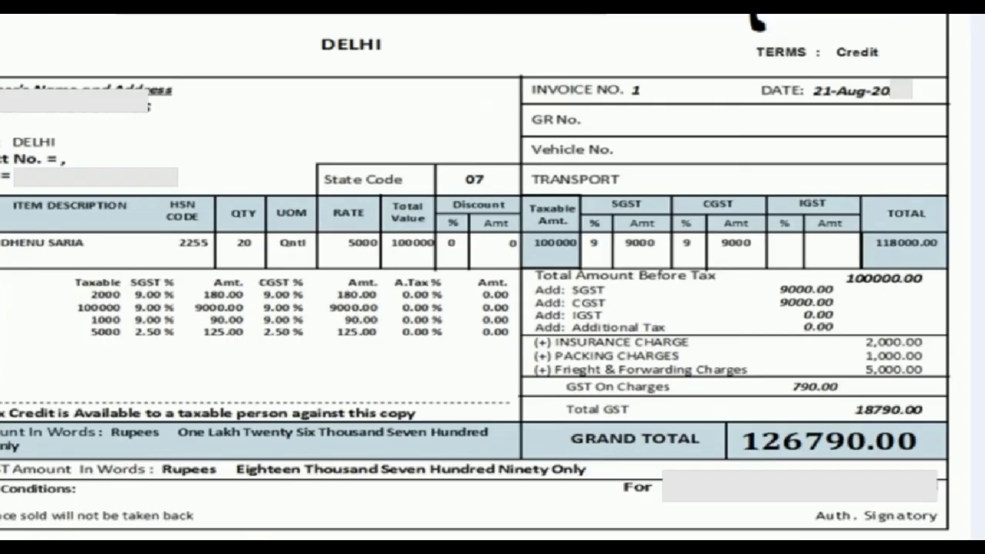
pyautogui.hotkey('alt', 'Tab')
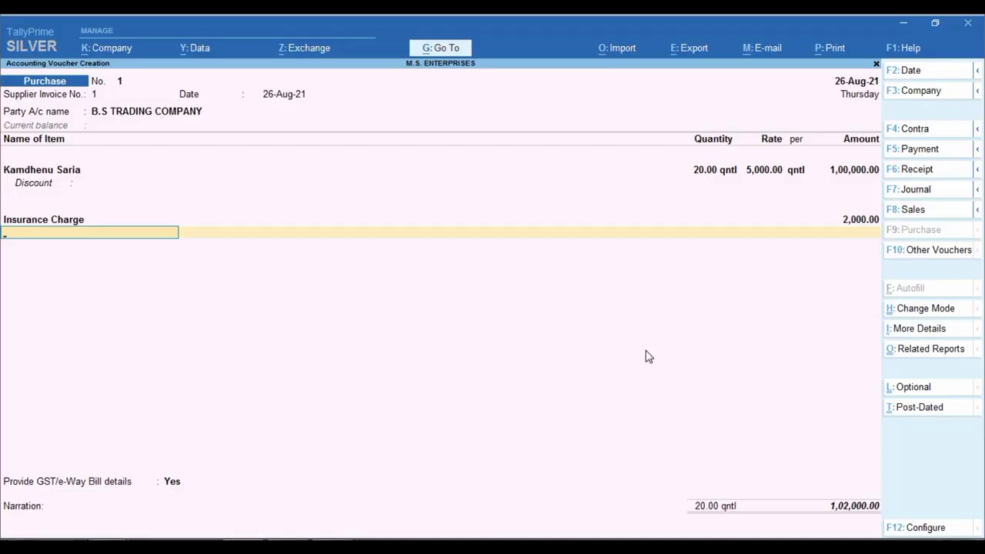
pyautogui.hotkey('alt', 'c')
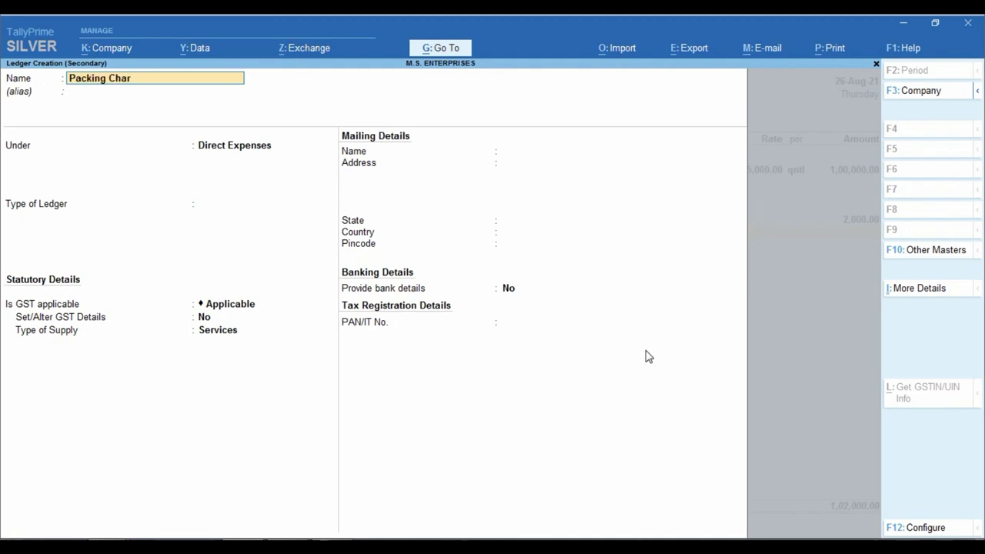
pyautogui.press('Return')
pyautogui.press('Return')
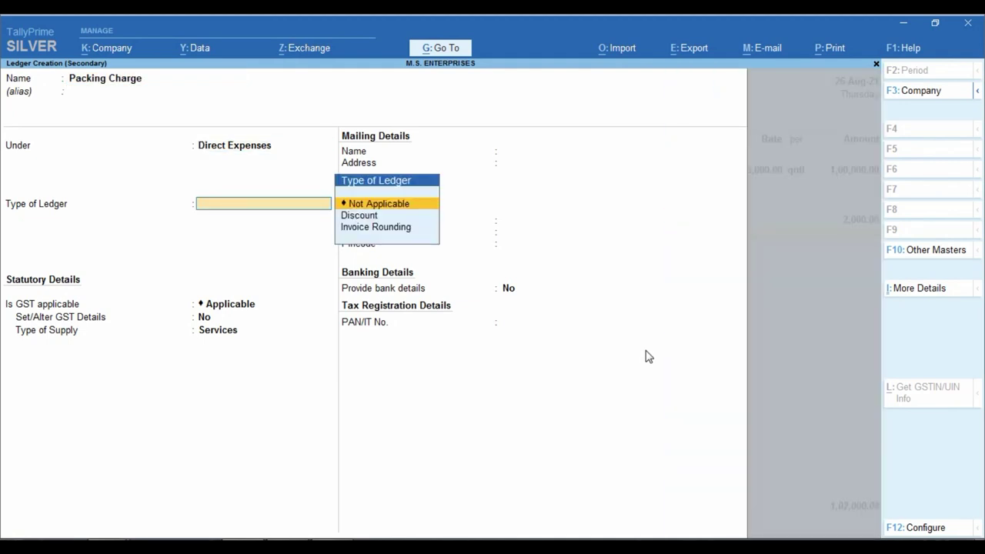
pyautogui.press('Return')
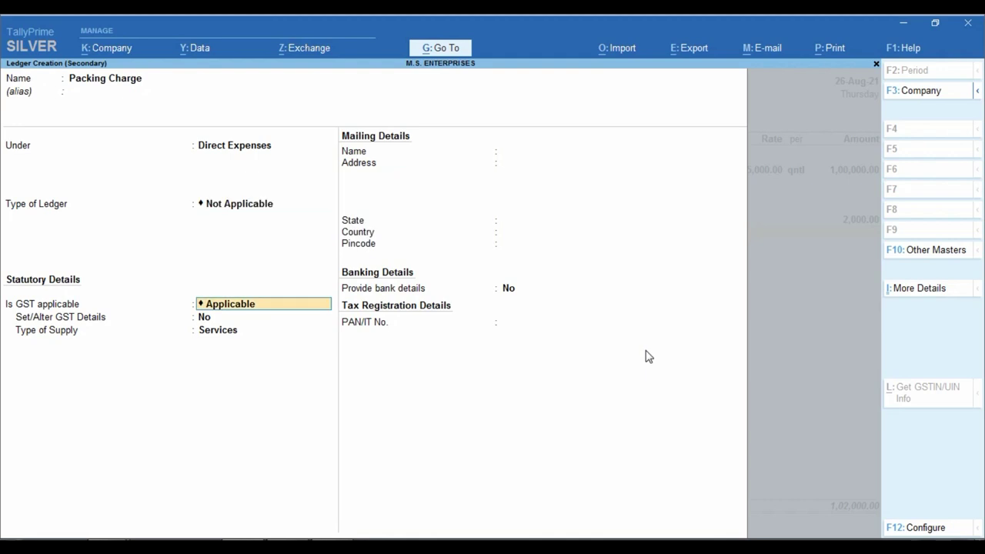
pyautogui.press('Return')
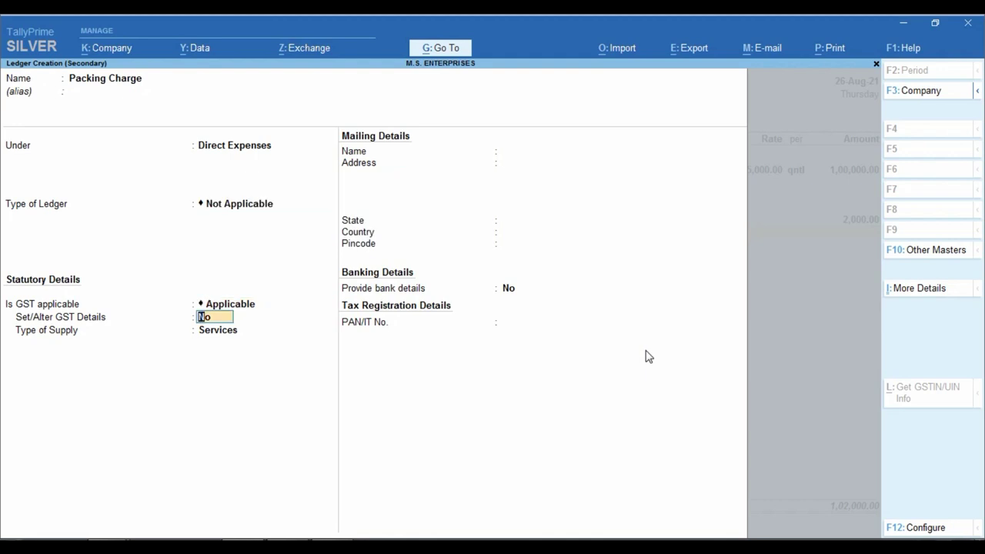
# Step: Open the packing ledger's GST details and enter description Packing Charge with the bill's HSN/SAC code 2345
pyautogui.press('Return')
pyautogui.write('Pa')
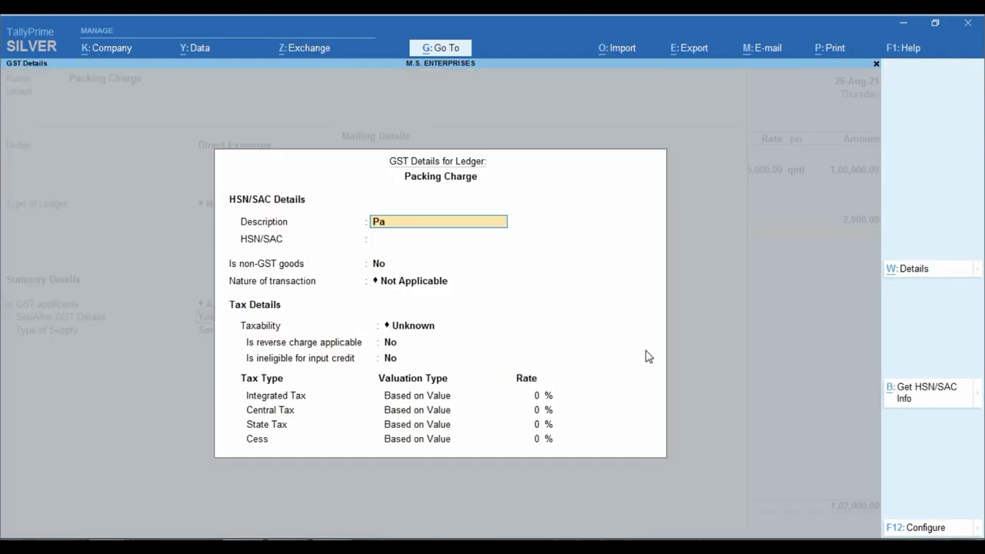
pyautogui.write('cking Charge')
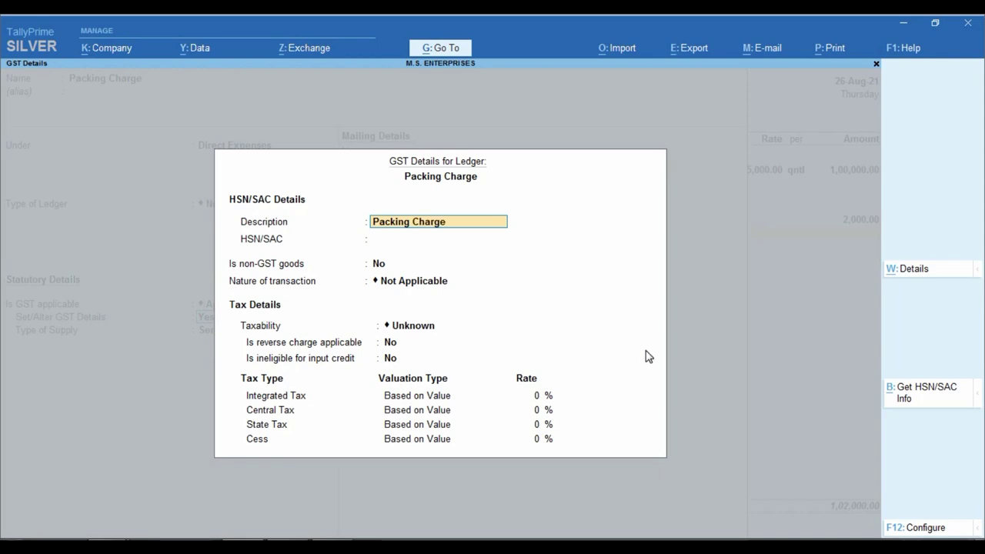
pyautogui.press('Return')
pyautogui.hotkey('alt', 'Tab')
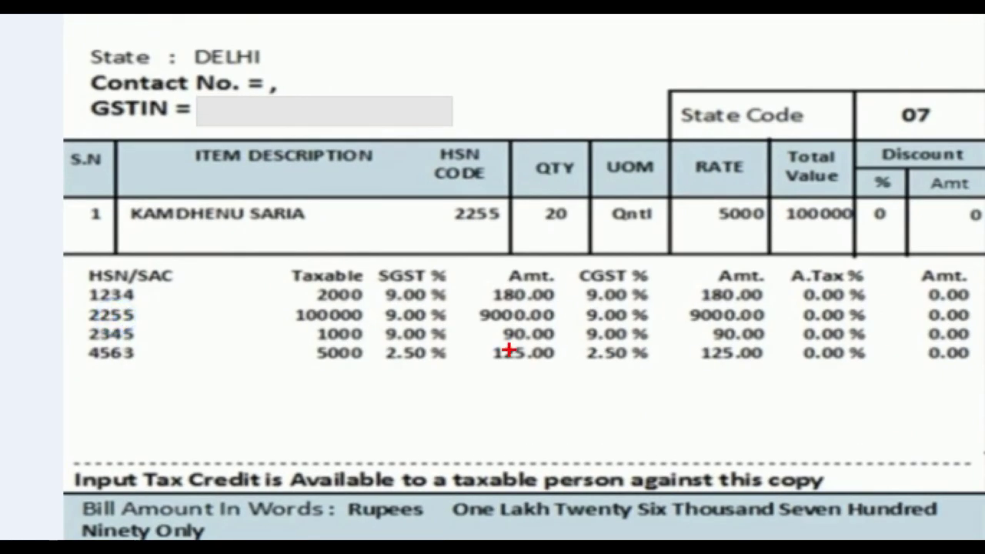
pyautogui.moveTo(80, 323); pyautogui.dragTo(145, 345)
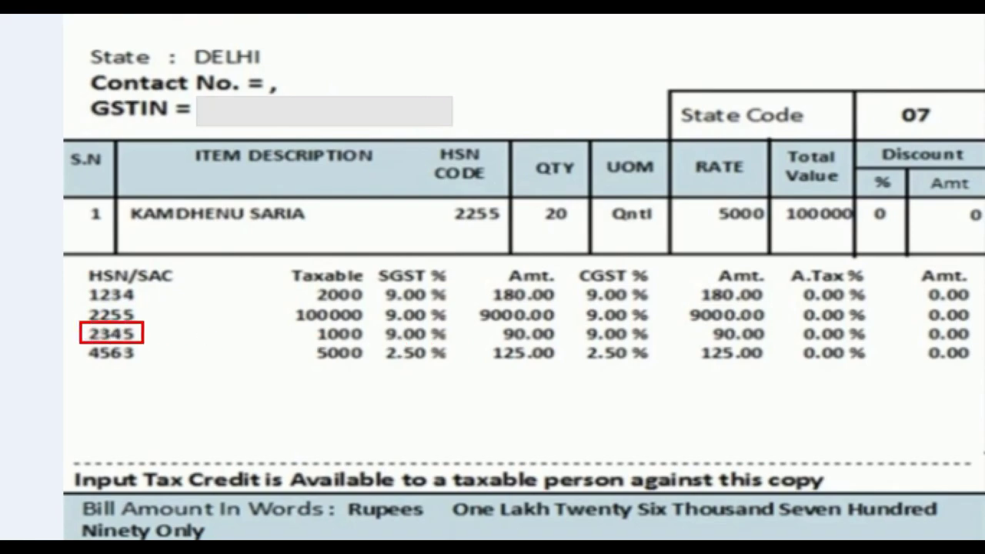
pyautogui.hotkey('alt', 'Tab')
pyautogui.write('2345')
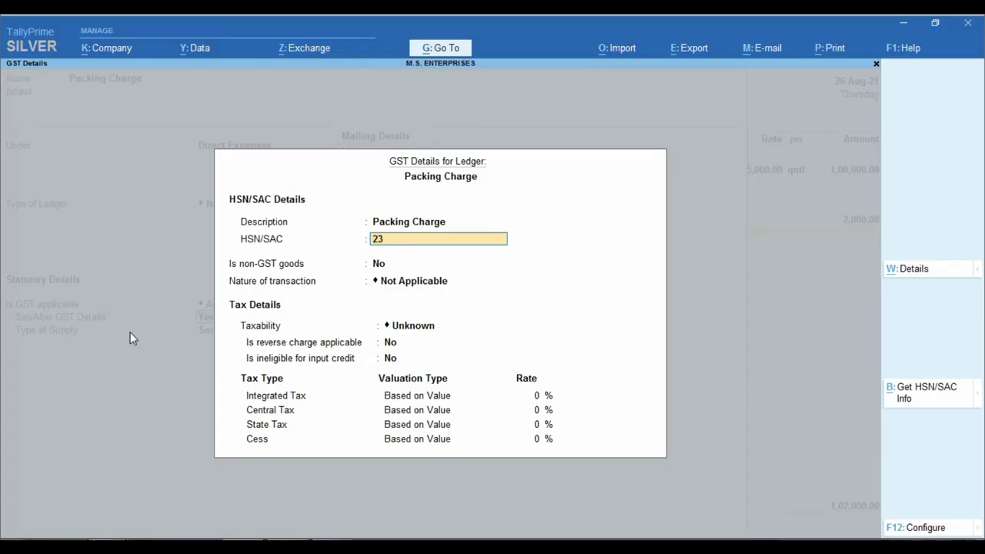
pyautogui.press('Return')
# Step: Set the packing ledger's nature of transaction to Purchase Taxable, with reverse charge and input credit ineligibility left at No
pyautogui.press('Return')
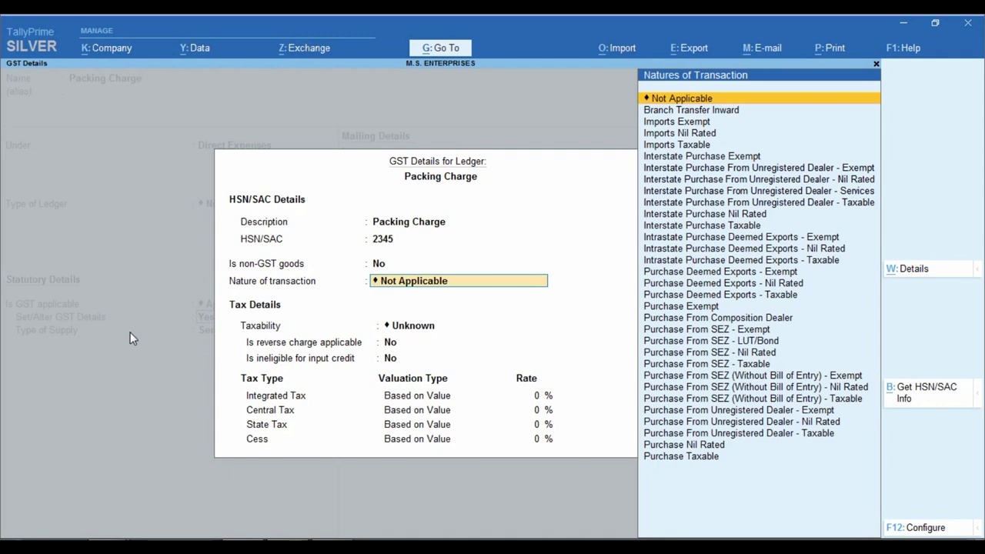
pyautogui.write('pur t')
pyautogui.press('Return')
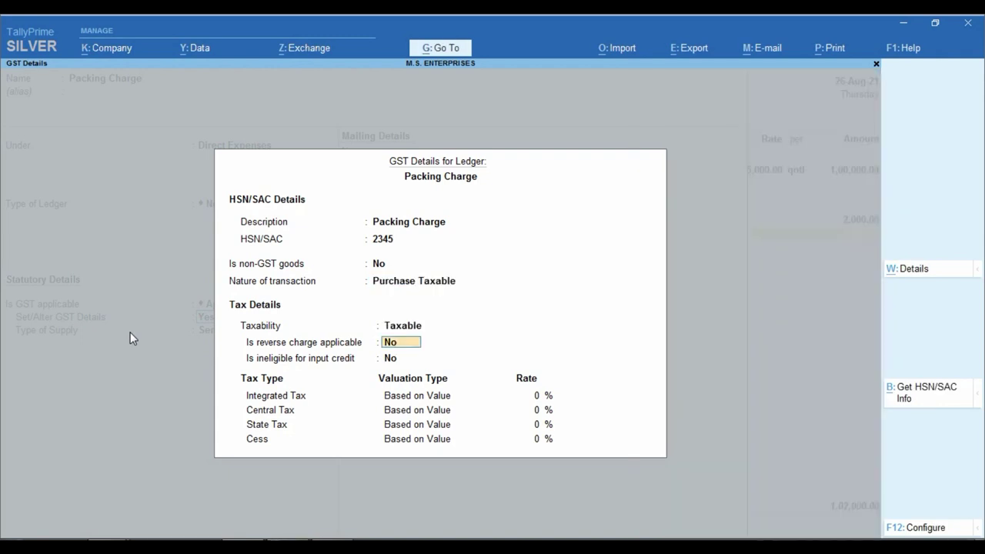
pyautogui.press('Return')
pyautogui.press('Return')
# Step: Set the packing ledger's integrated tax rate to 18% and accept its GST details
pyautogui.write('1')
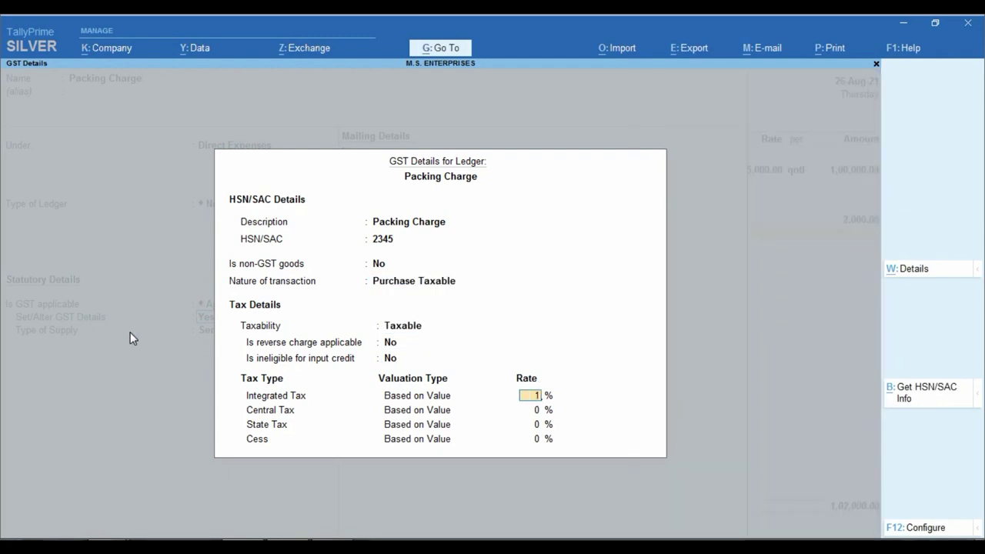
pyautogui.write('8')
pyautogui.press('Return')
pyautogui.press('Return')
pyautogui.press('Return')
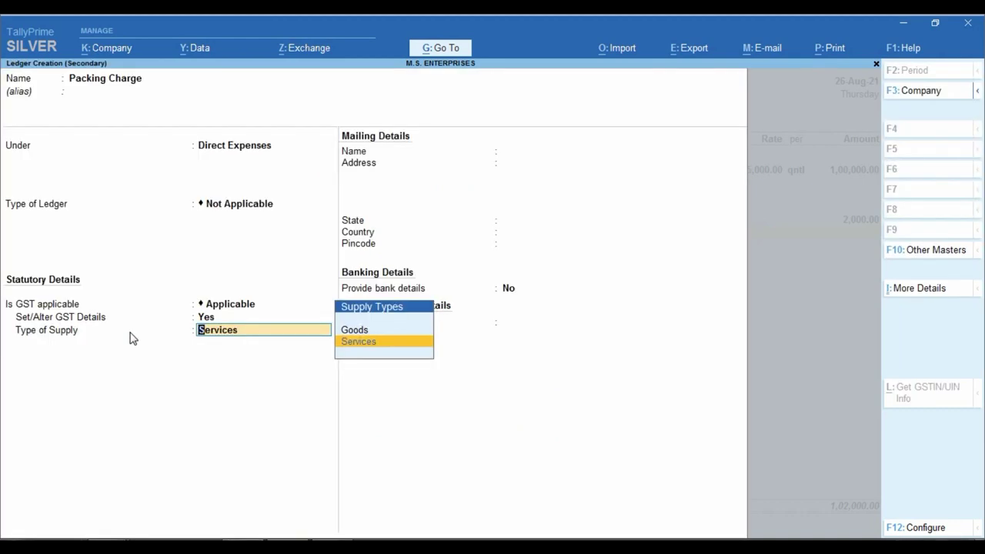
# Step: Keep Services as the Packing Charge ledger's type of supply and save the ledger
pyautogui.press('Return')
pyautogui.press('Return')
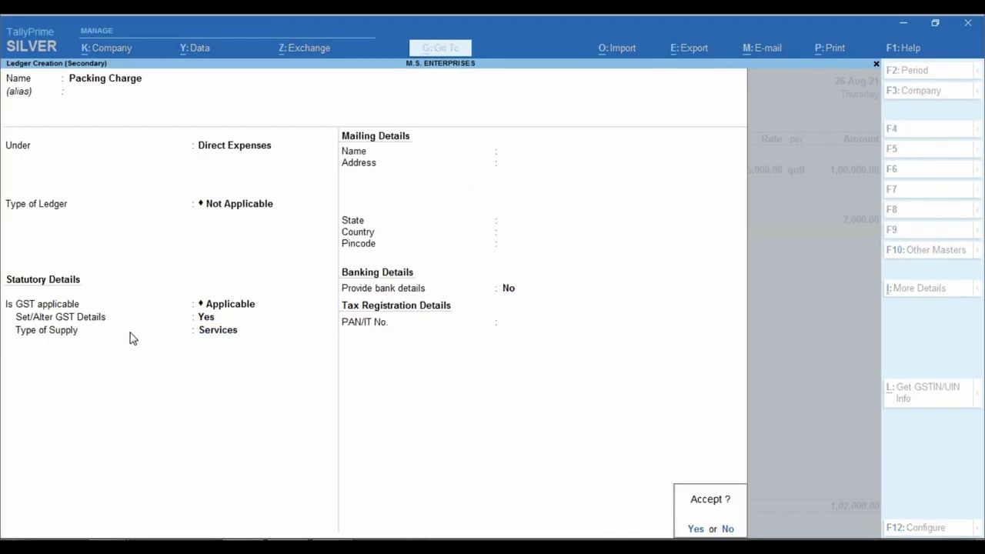
pyautogui.press('Return')
# Step: Check the packing charge on the bill and enter its amount of 1000 in the voucher
pyautogui.hotkey('alt', 'Tab')
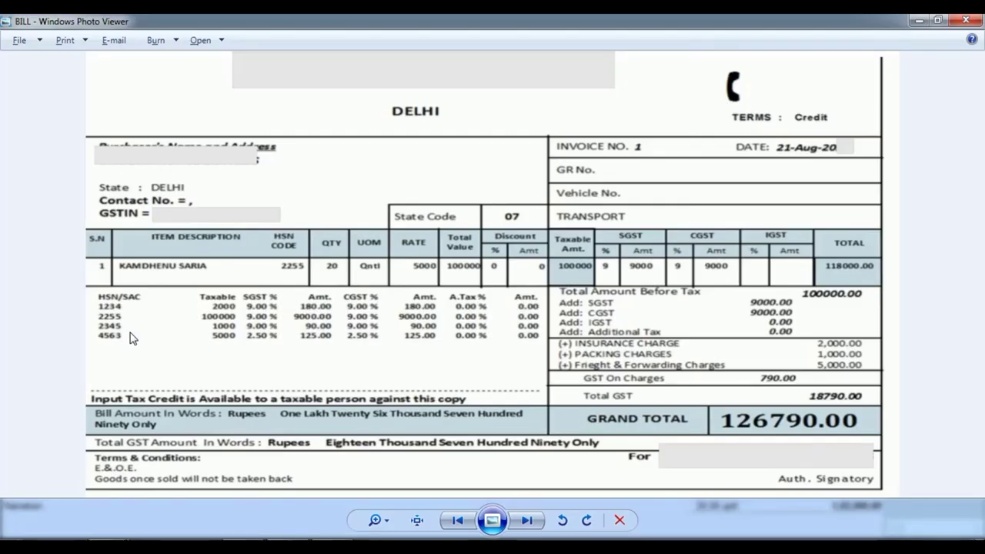
pyautogui.hotkey('alt', 'Tab')
pyautogui.write('1000')
pyautogui.press('Return')
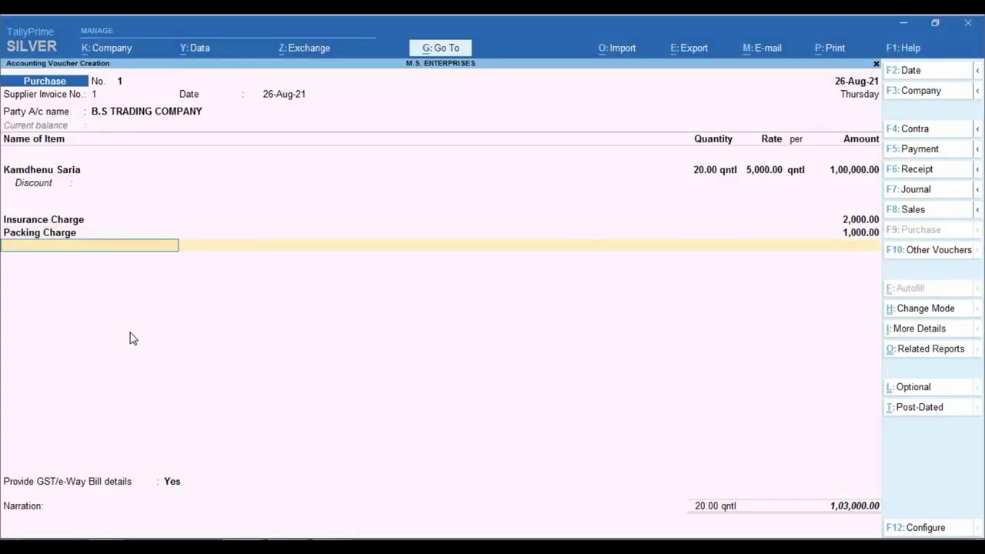
# Step: Check the bill's charges and create a ledger named Frieght and Forwading Charge under Direct Expenses, with ledger type Not Applicable and GST applicable
pyautogui.hotkey('alt', 'Tab')
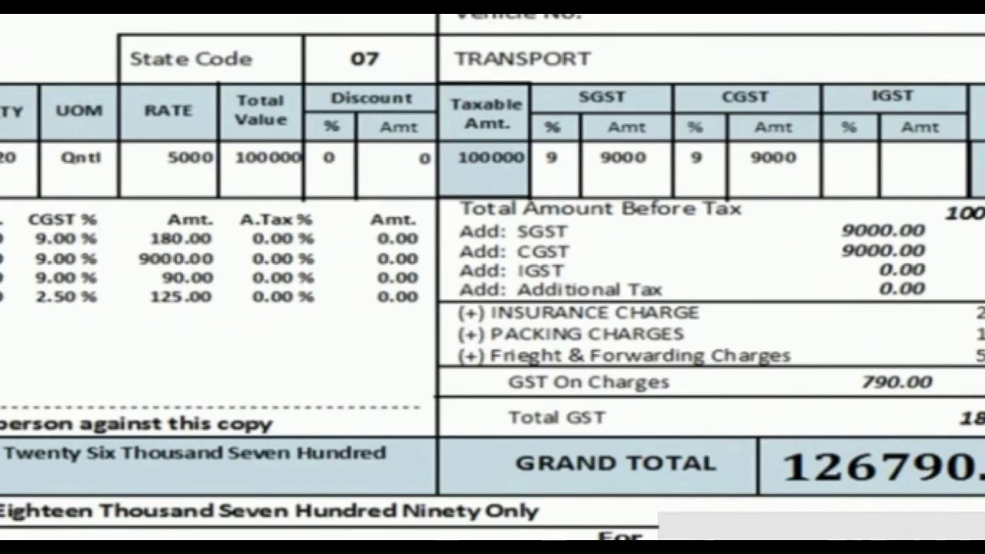
pyautogui.hotkey('alt', 'Tab')
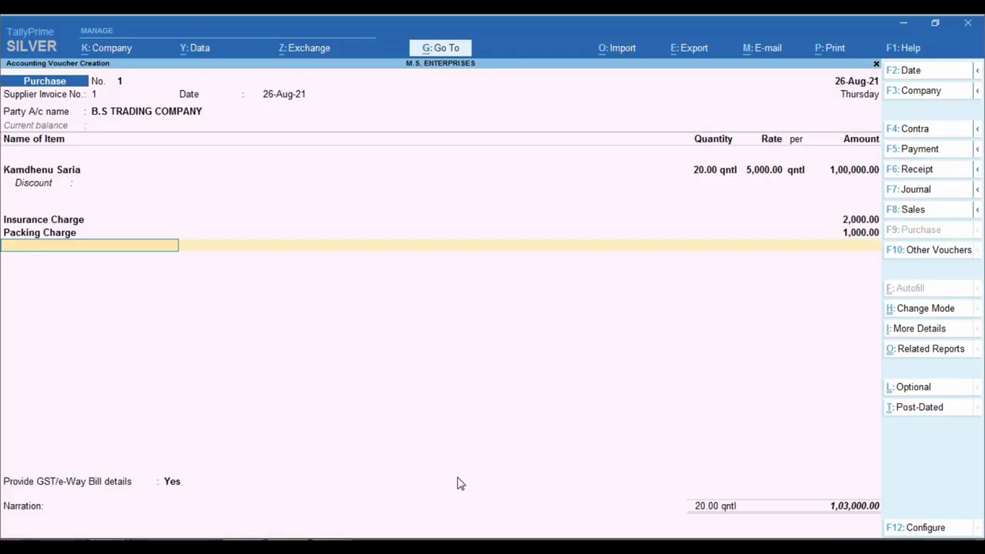
pyautogui.hotkey('alt', 'c')
pyautogui.write('Frieght and Forwading')
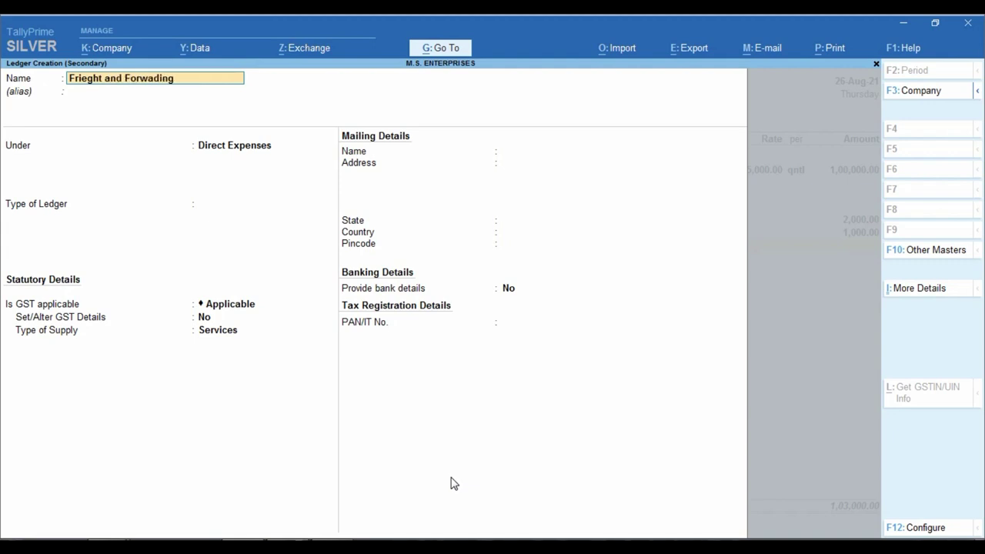
pyautogui.write('harge')
pyautogui.press('Return')
pyautogui.press('Return')
pyautogui.press('Return')
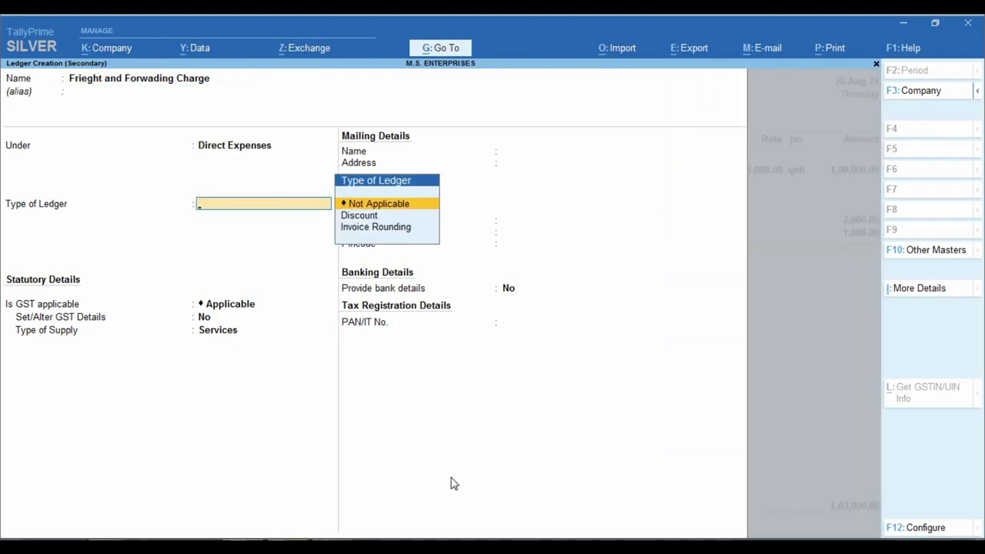
pyautogui.press('Return')
pyautogui.press('Return')
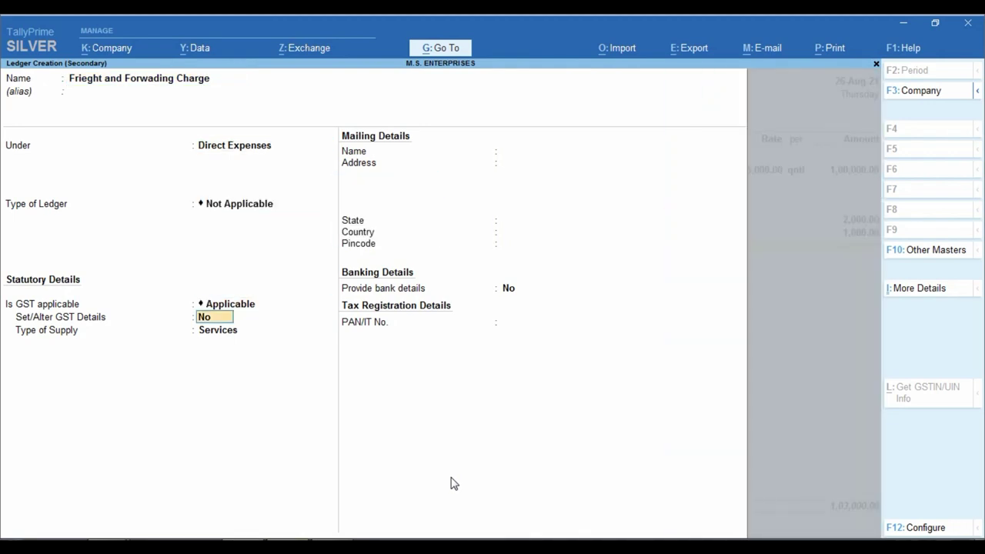
# Step: Enable GST details for the freight ledger, with description Freight and the HSN/SAC code 4563 from the bill
pyautogui.press('y')
pyautogui.press('Return')
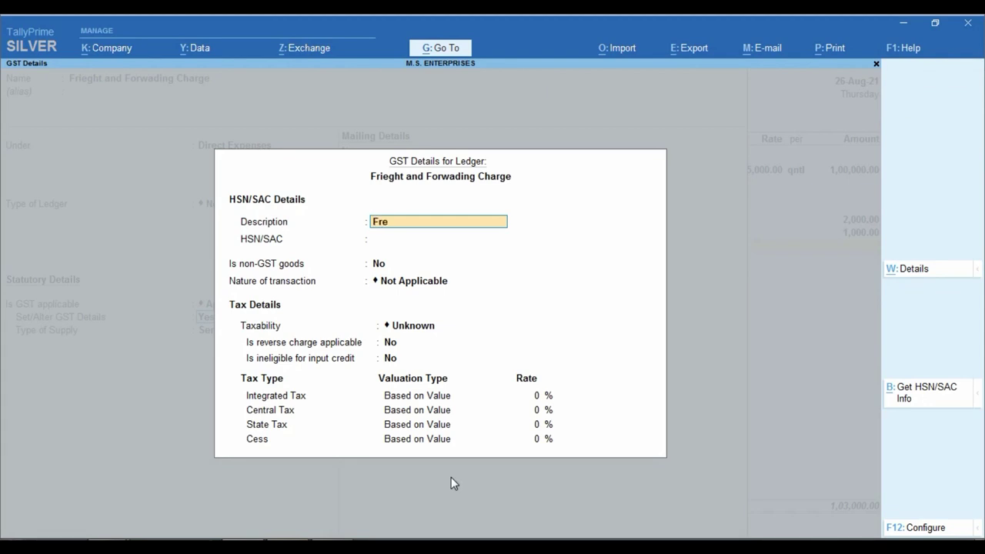
pyautogui.write('Freight')
pyautogui.press('Return')
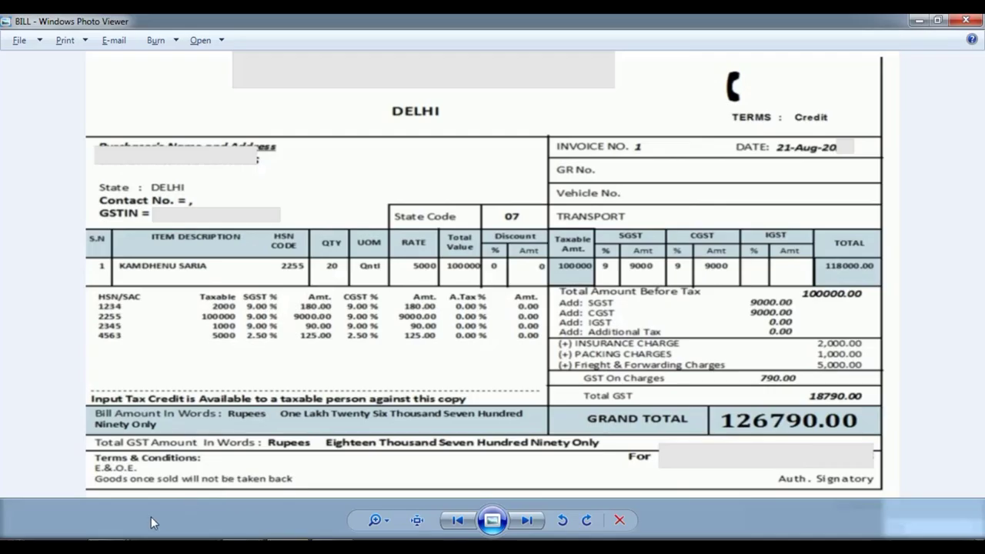
pyautogui.hotkey('alt', 'Tab')
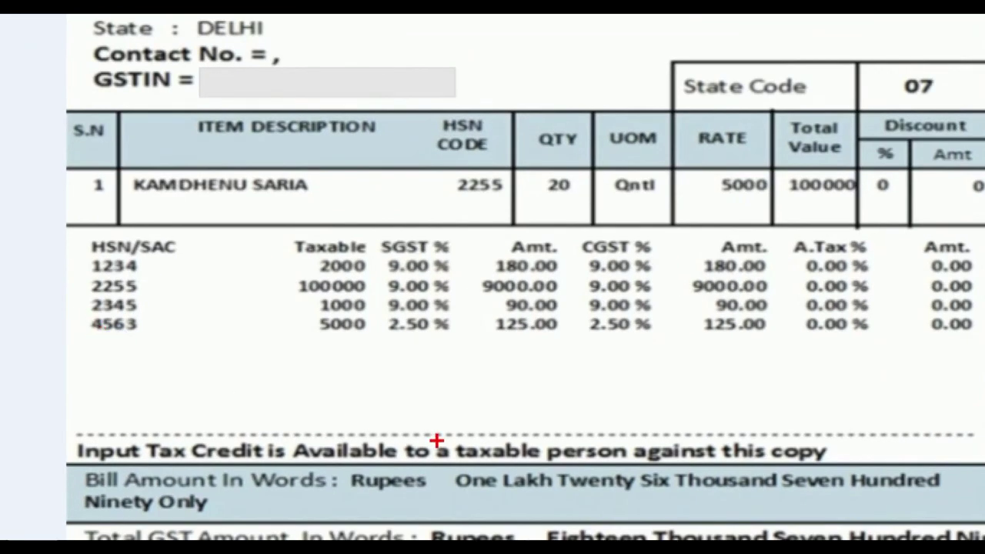
pyautogui.hotkey('alt', 'Tab')
pyautogui.write('3')
pyautogui.press('Return')
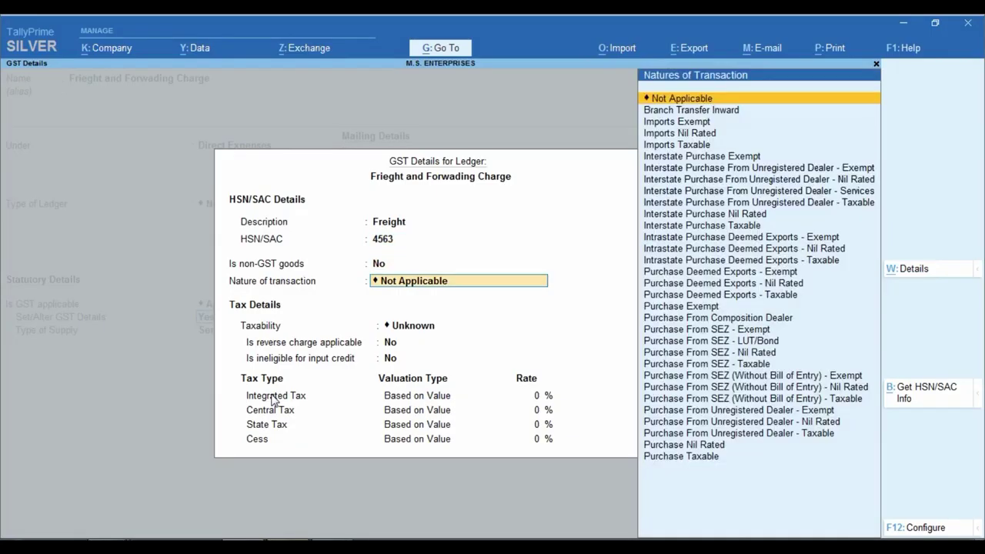
# Step: Set the freight ledger's nature of transaction to Purchase Taxable and its integrated tax rate to 5%, and accept the GST details
pyautogui.write('Pur')
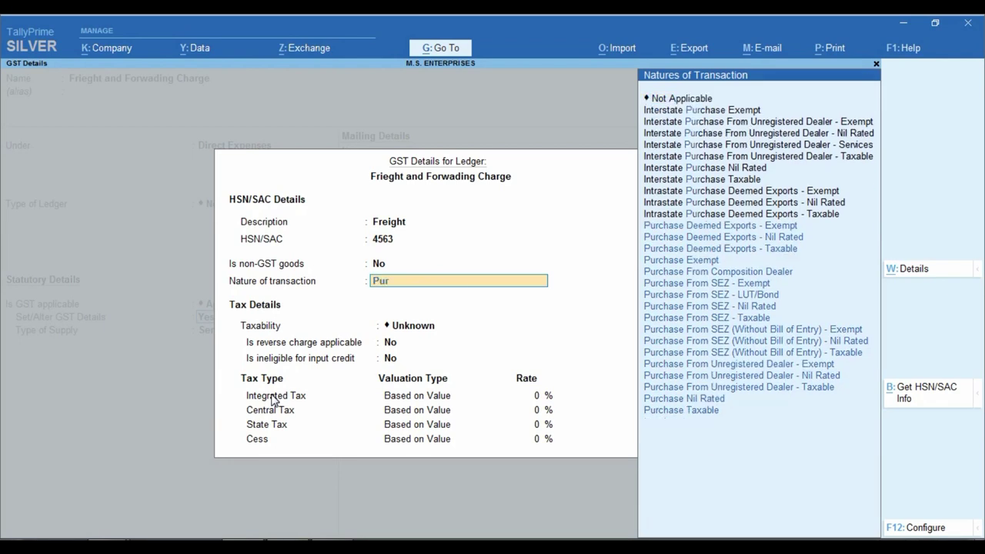
pyautogui.write(' t')
pyautogui.press('Return')
pyautogui.press('Return')
pyautogui.press('Return')
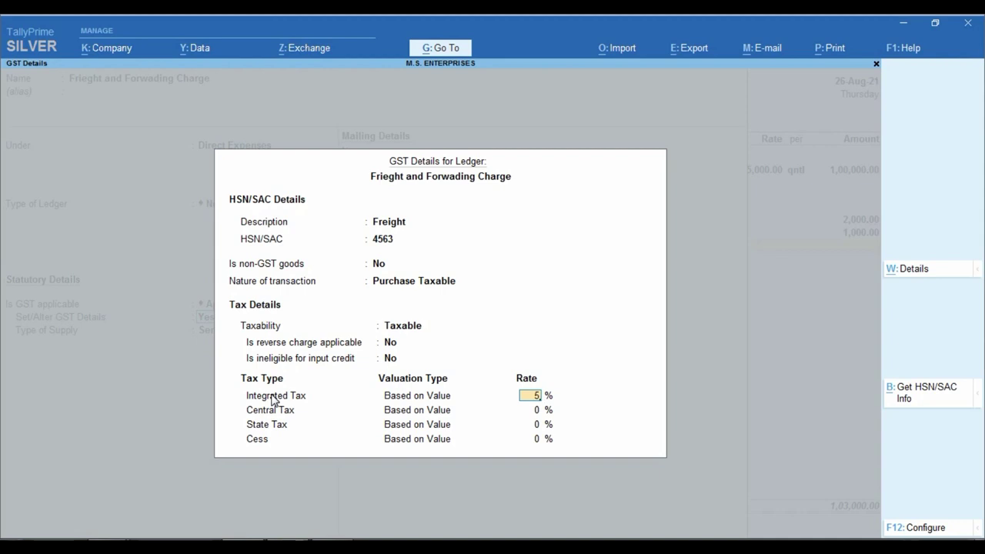
pyautogui.press('Return')
pyautogui.press('Return')
pyautogui.press('Return')
pyautogui.press('Return')
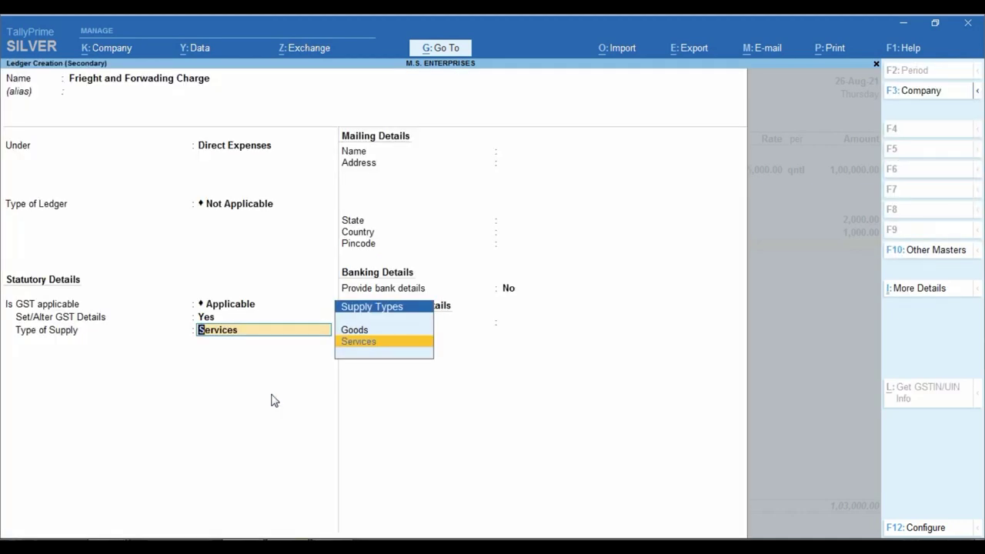
# Step: Save the freight ledger with Services as its type of supply and enter its amount of 5,000 in the voucher
pyautogui.press('Return')
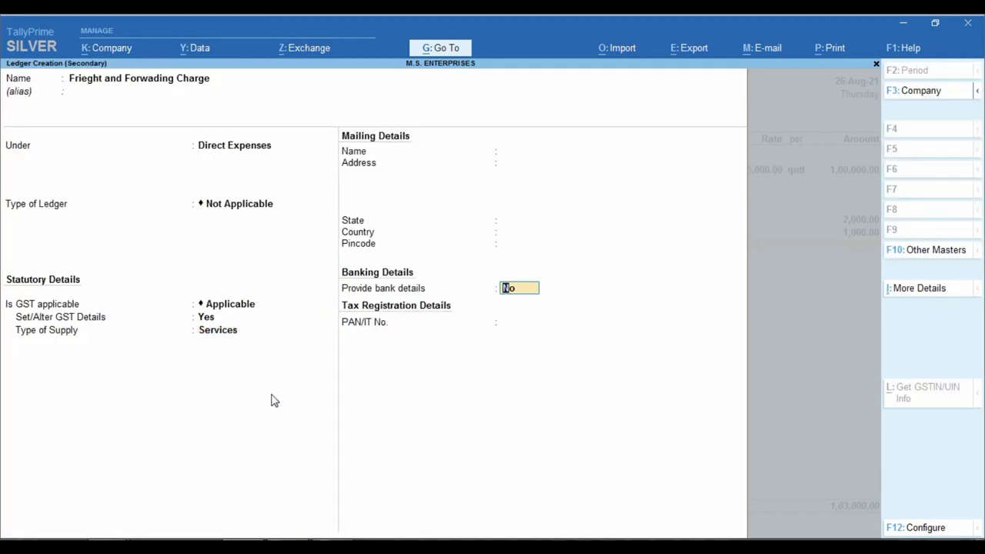
pyautogui.hotkey('ctrl', 'a')
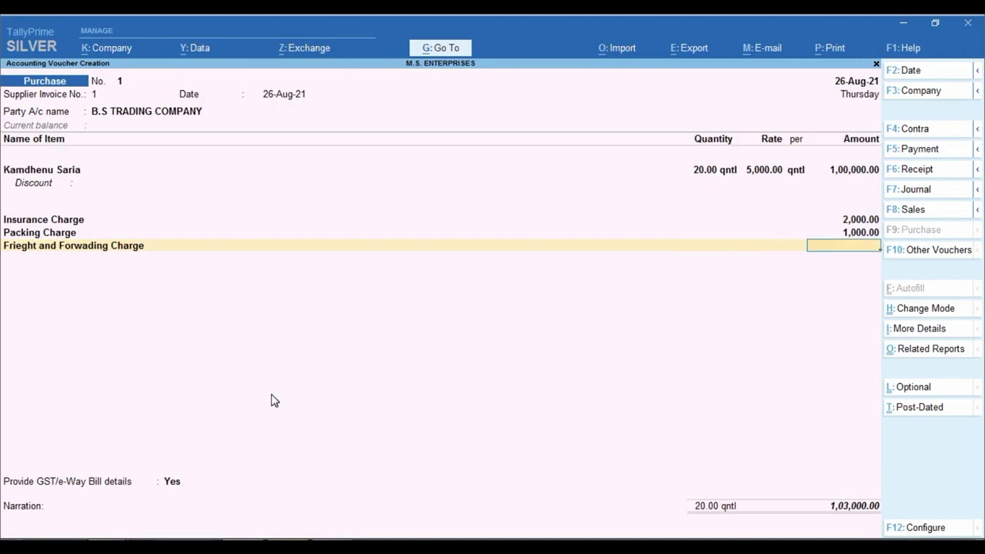
pyautogui.write('5,000')
pyautogui.press('Return')
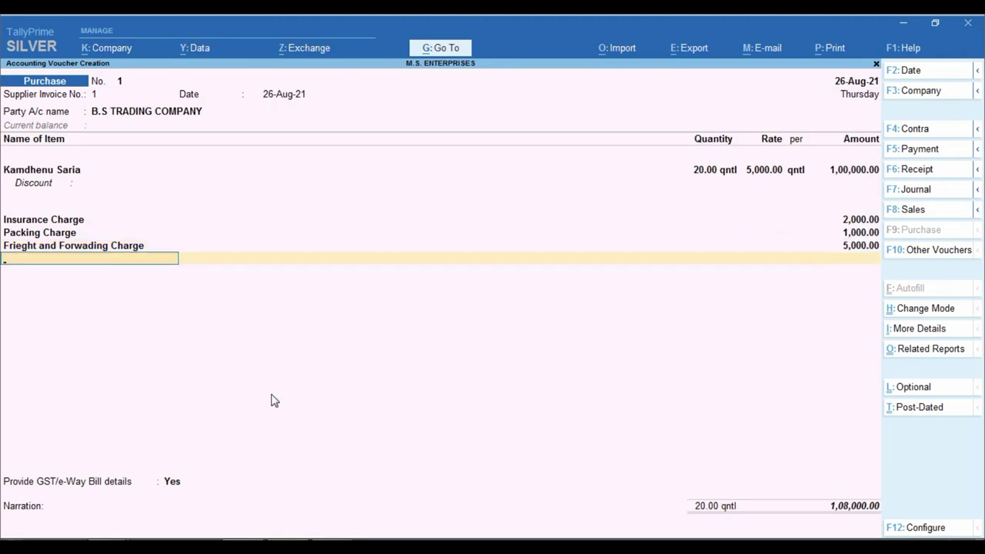
# Step: Check the tax lines on the bill and add the Cgst Tax and Sgst Tax ledgers to the voucher with their calculated amounts
pyautogui.hotkey('alt', 'Tab')
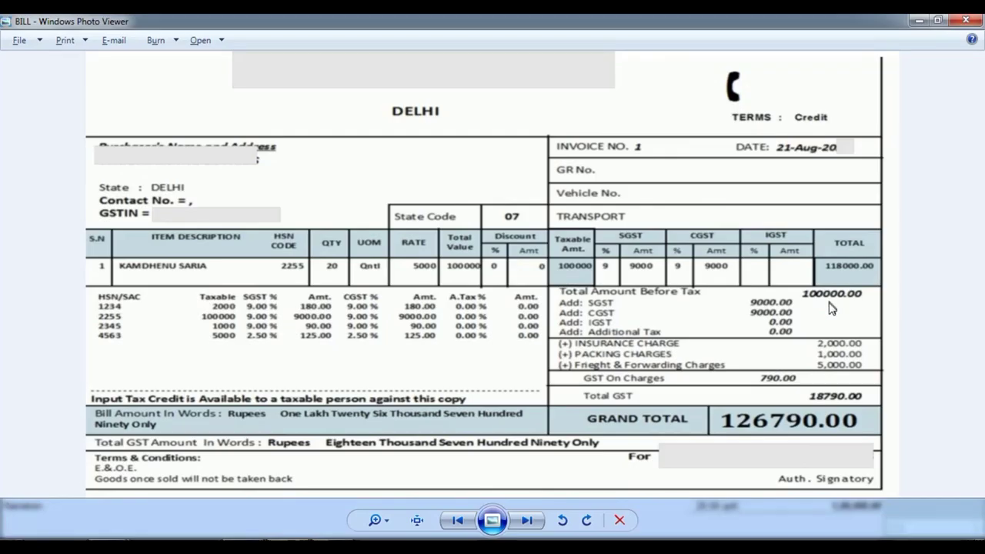
pyautogui.hotkey('alt', 'Tab')
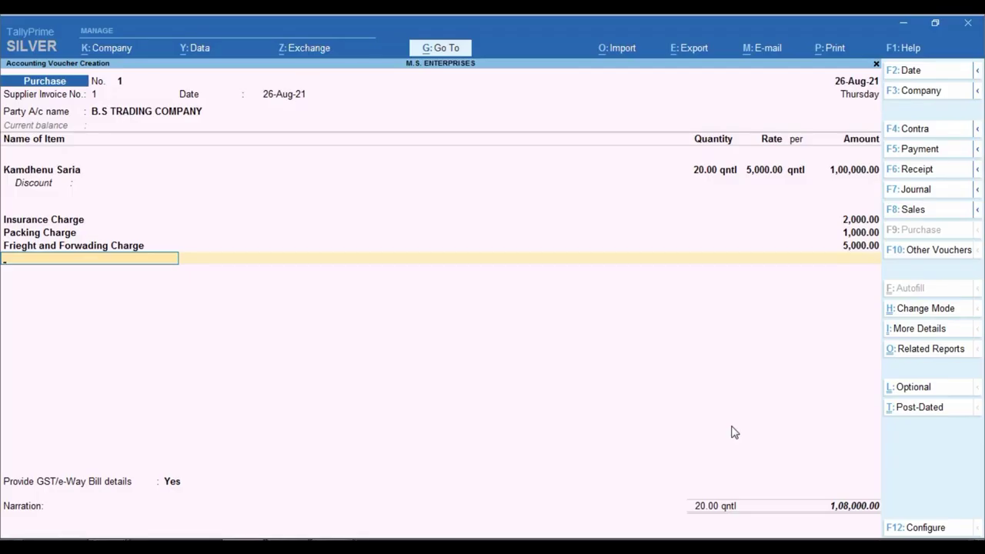
pyautogui.write('cg')
pyautogui.press('Return')
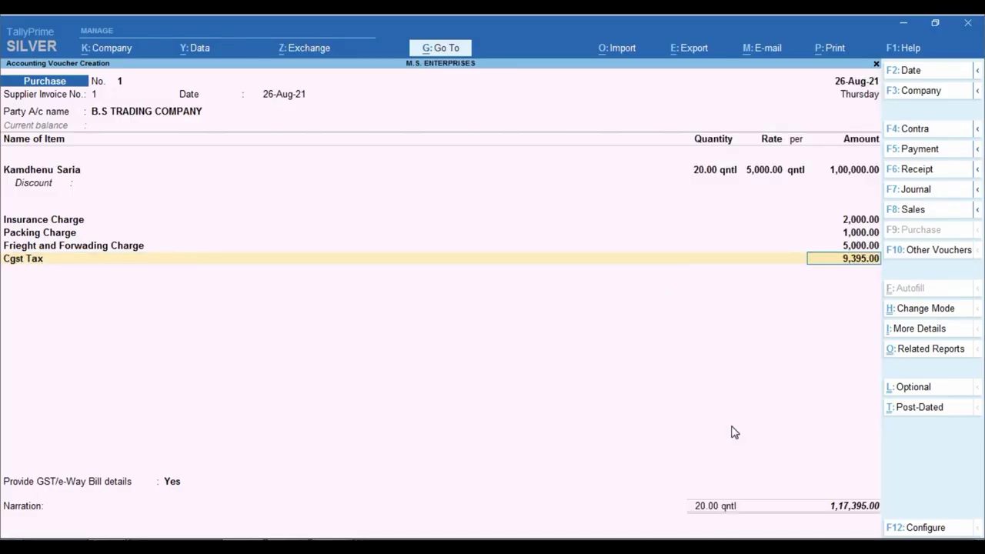
pyautogui.press('Return')
pyautogui.write('sg')
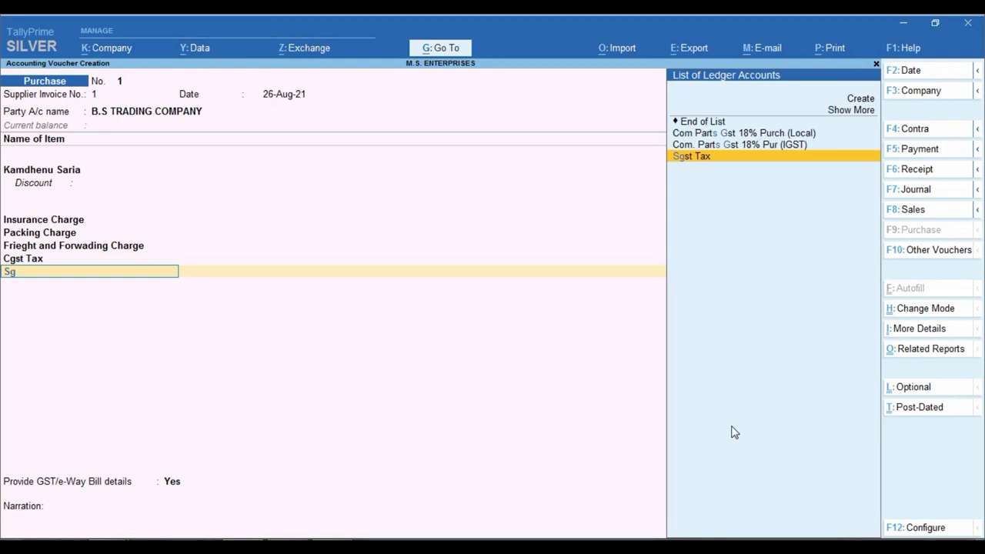
pyautogui.press('Return')
# Step: Examine the calculated CGST and SGST amounts together with the item and charge amounts they are based on
pyautogui.press('ctrl')
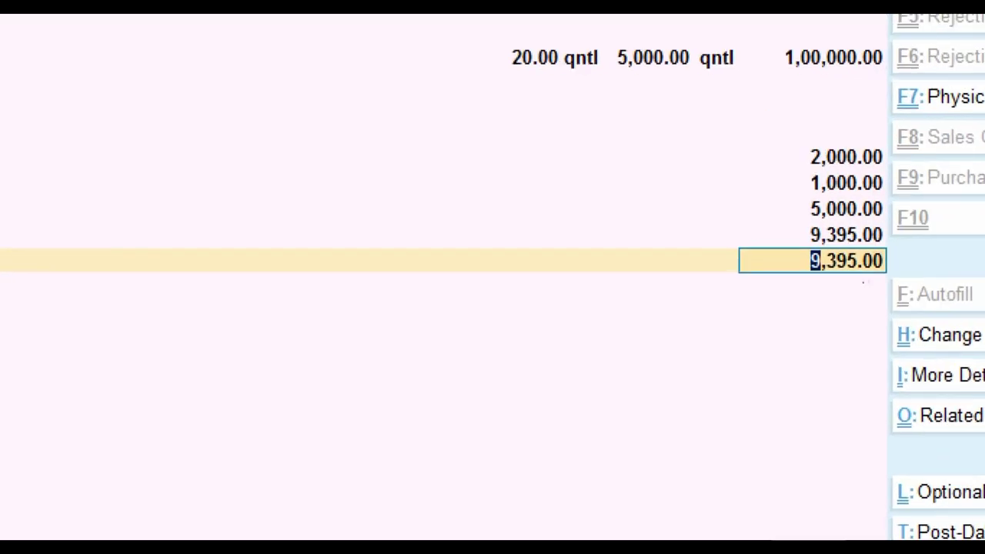
pyautogui.moveTo(782, 222); pyautogui.dragTo(902, 284)
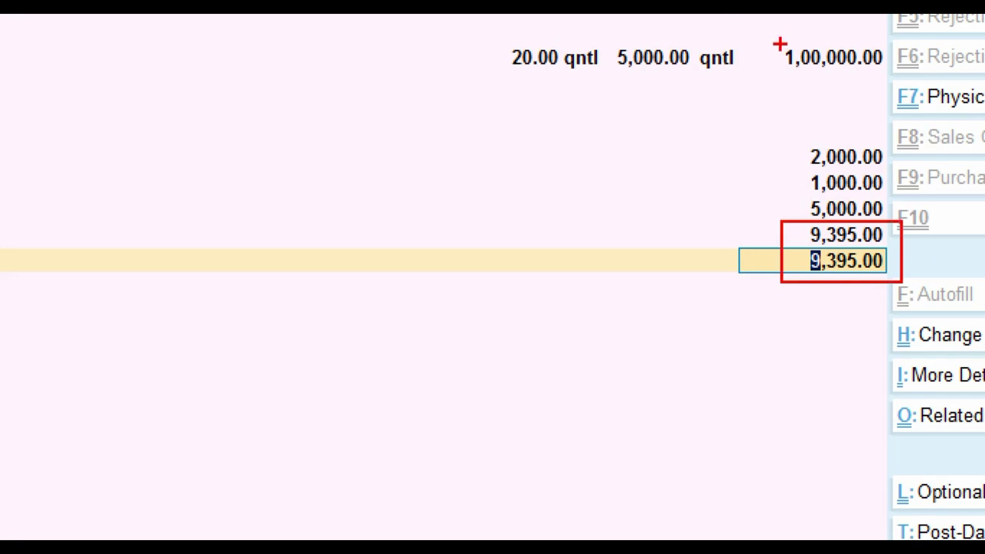
pyautogui.moveTo(776, 40)
pyautogui.mouseDown()
pyautogui.moveTo(790, 150)
pyautogui.moveTo(897, 223)
pyautogui.mouseUp()
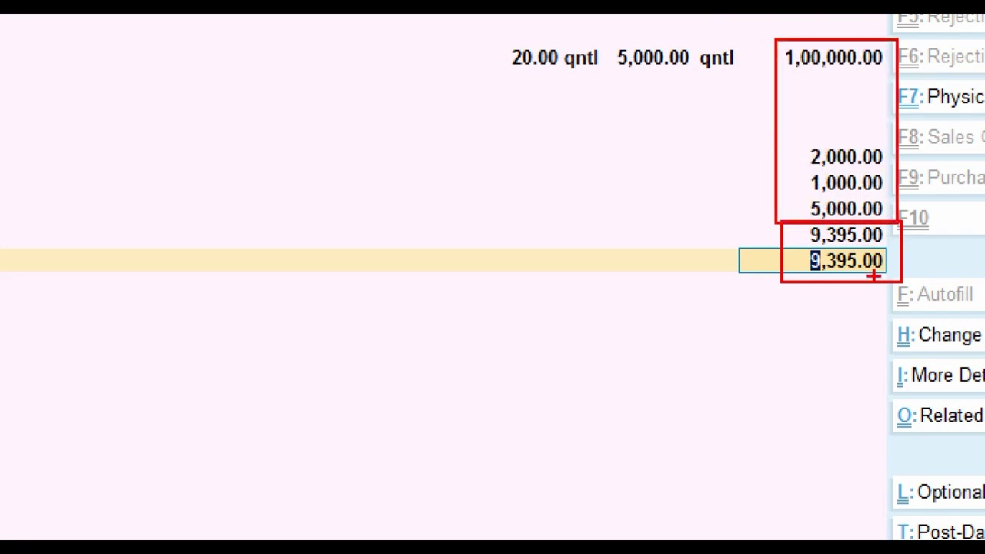
pyautogui.press('Escape')
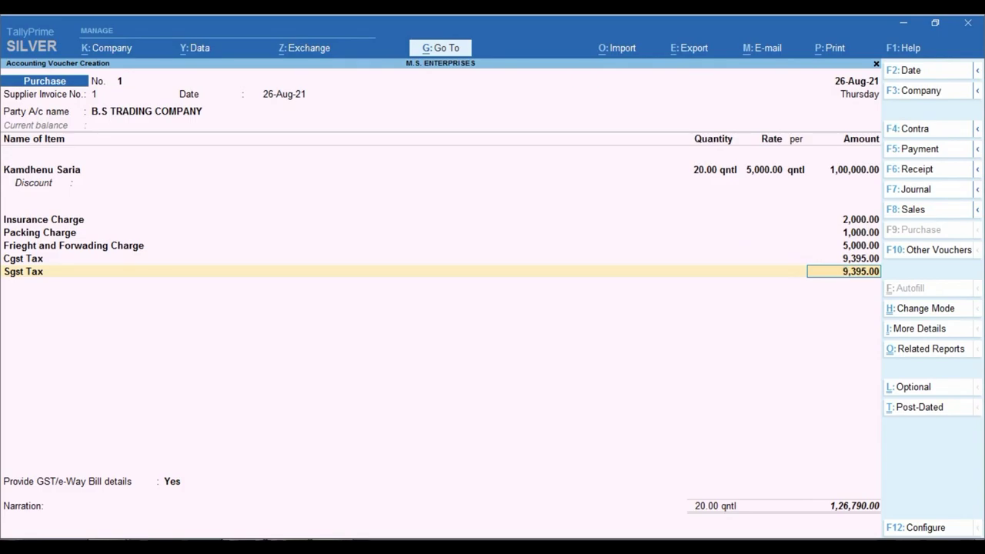
# Step: Compare the voucher's tax with the bill's total GST, its SGST and CGST lines, and the GST on charges
pyautogui.hotkey('alt', 'Tab')
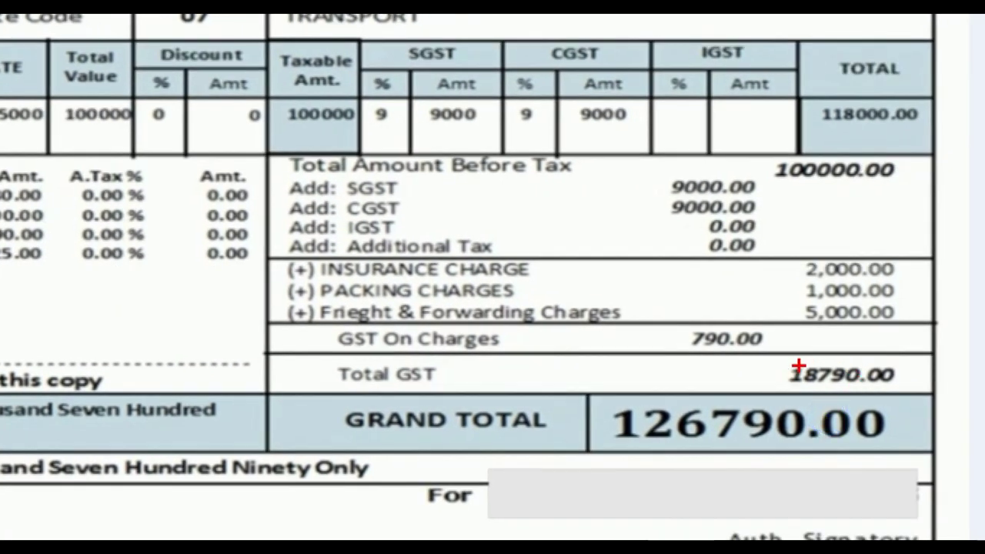
pyautogui.moveTo(766, 356)
pyautogui.mouseDown()
pyautogui.moveTo(793, 377)
pyautogui.moveTo(915, 396)
pyautogui.mouseUp()
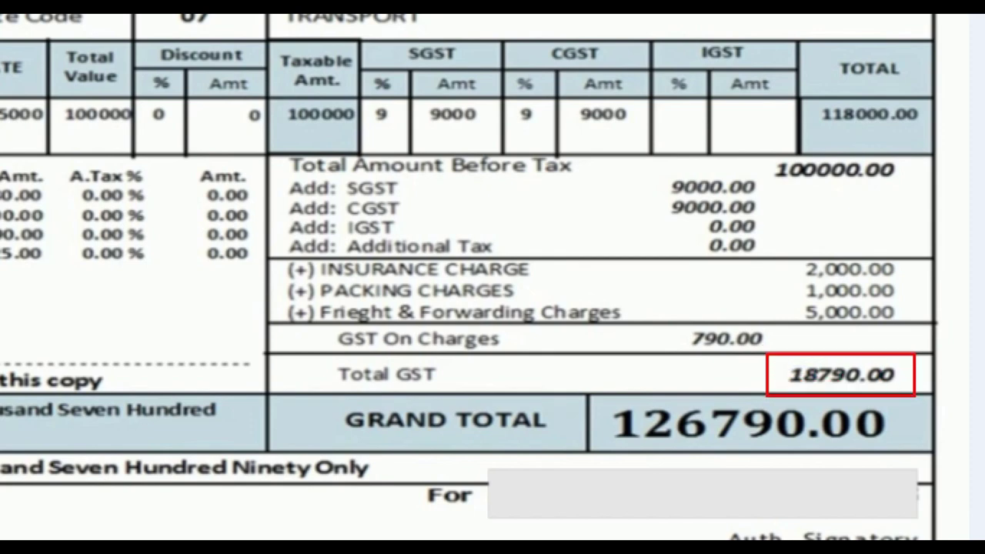
pyautogui.moveTo(638, 167); pyautogui.dragTo(761, 217)
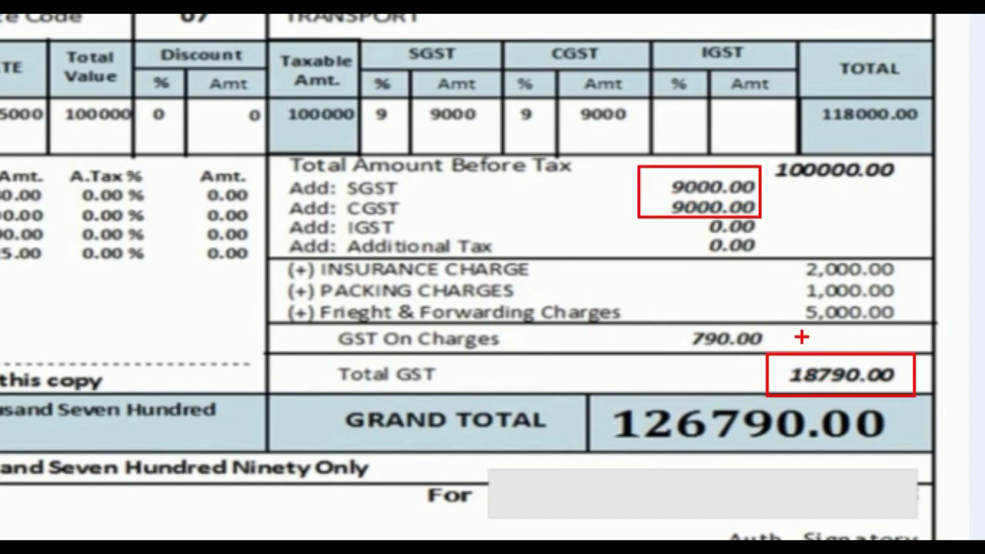
pyautogui.moveTo(676, 319)
pyautogui.mouseDown()
pyautogui.moveTo(714, 356)
pyautogui.moveTo(770, 355)
pyautogui.mouseUp()
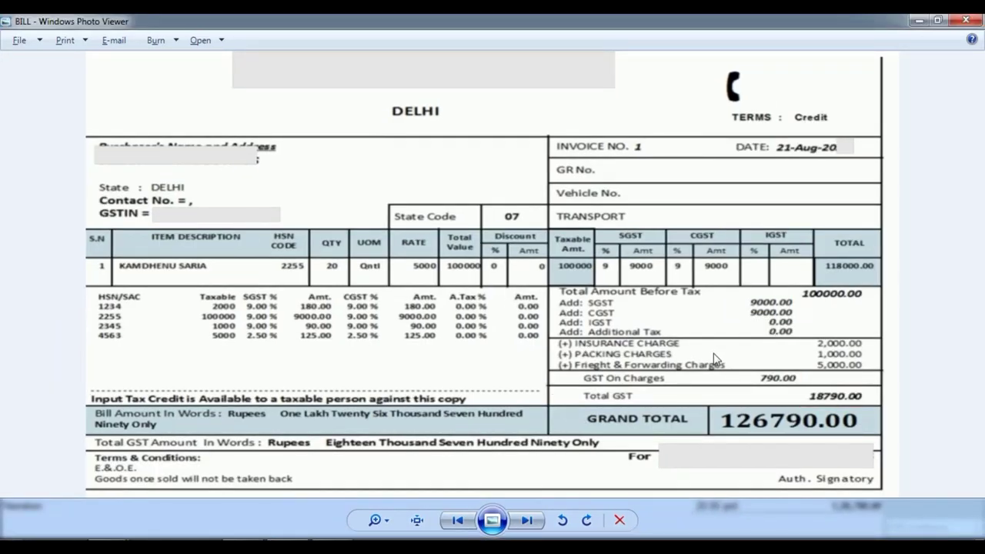
pyautogui.hotkey('alt', 'Tab')
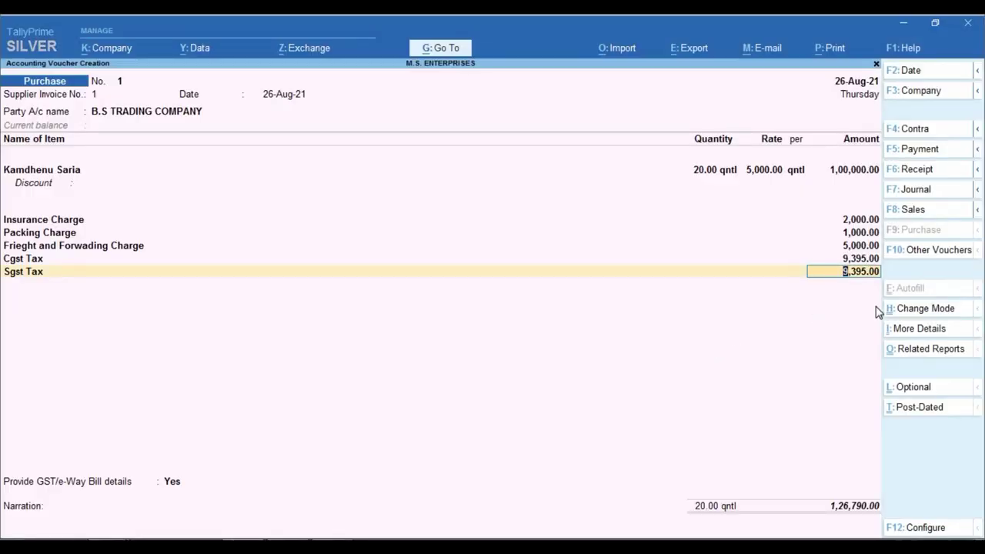
# Step: Review the voucher's GST tax analysis, checking the taxable value and tax of the item and each charge, and return to the voucher
pyautogui.hotkey('alt', 'a')
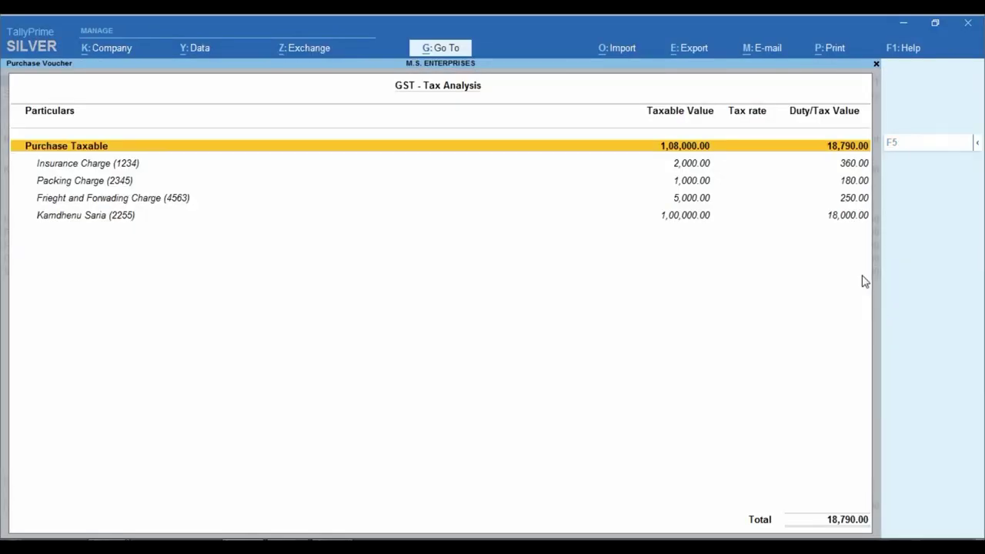
pyautogui.press('ctrl')
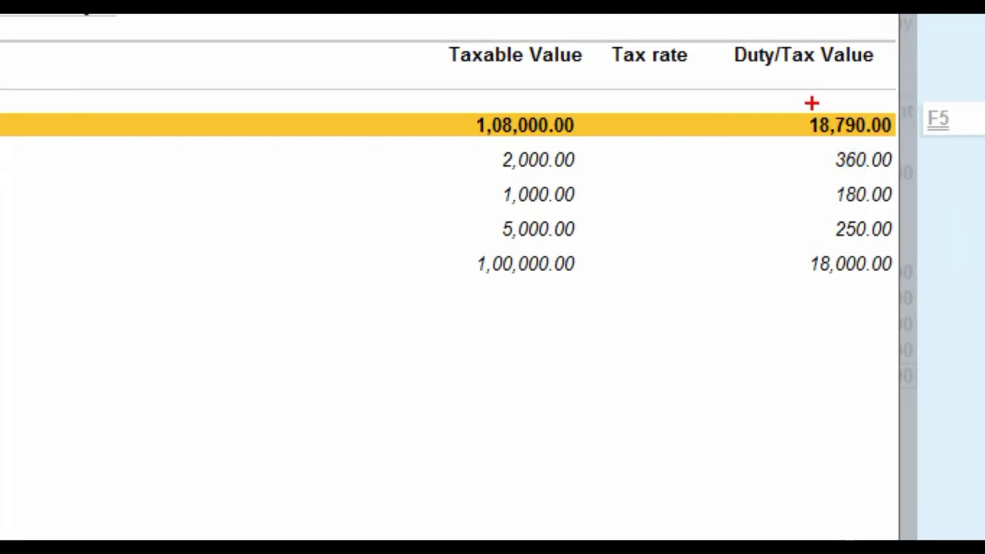
pyautogui.moveTo(810, 134); pyautogui.dragTo(864, 153)
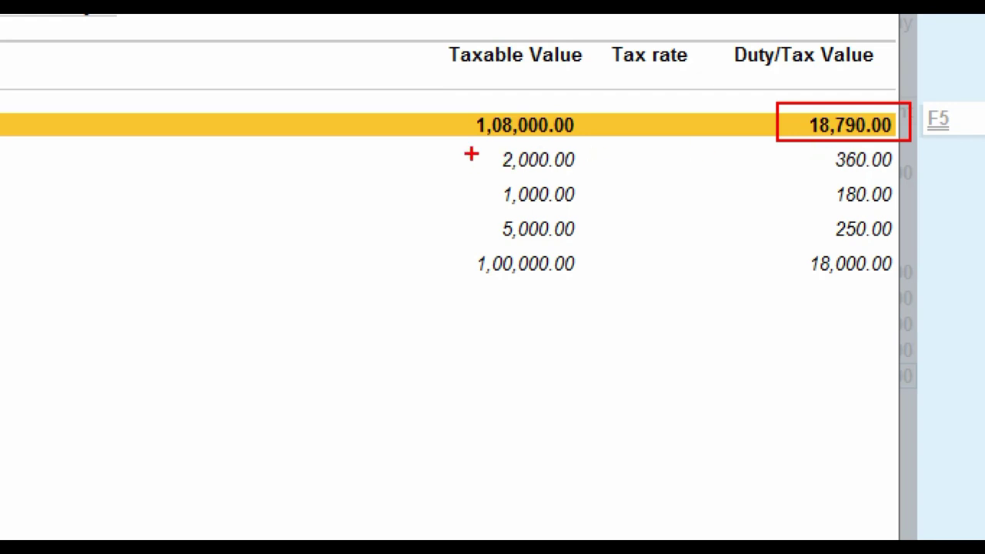
pyautogui.moveTo(471, 154)
pyautogui.mouseDown()
pyautogui.moveTo(515, 151)
pyautogui.moveTo(610, 170)
pyautogui.mouseUp()
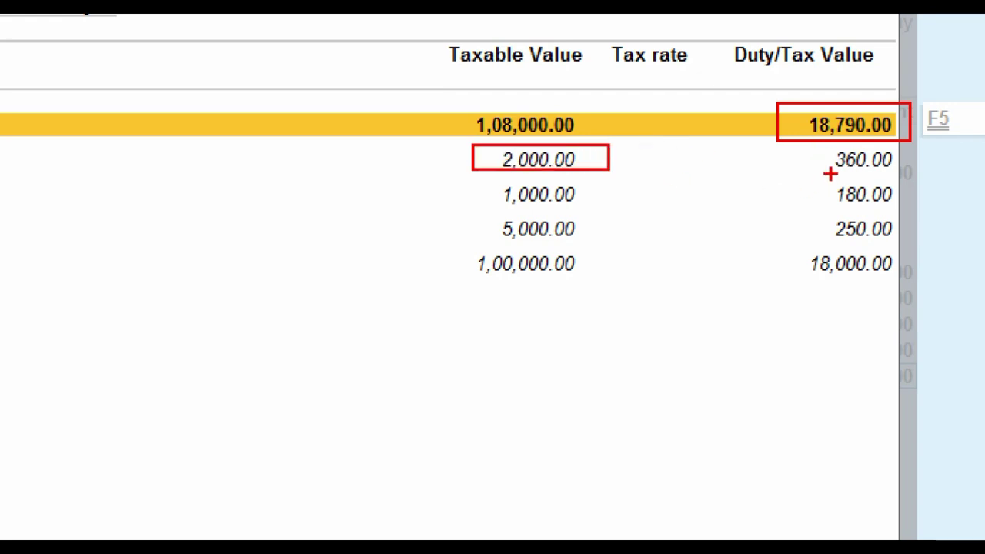
pyautogui.moveTo(830, 175); pyautogui.dragTo(889, 204)
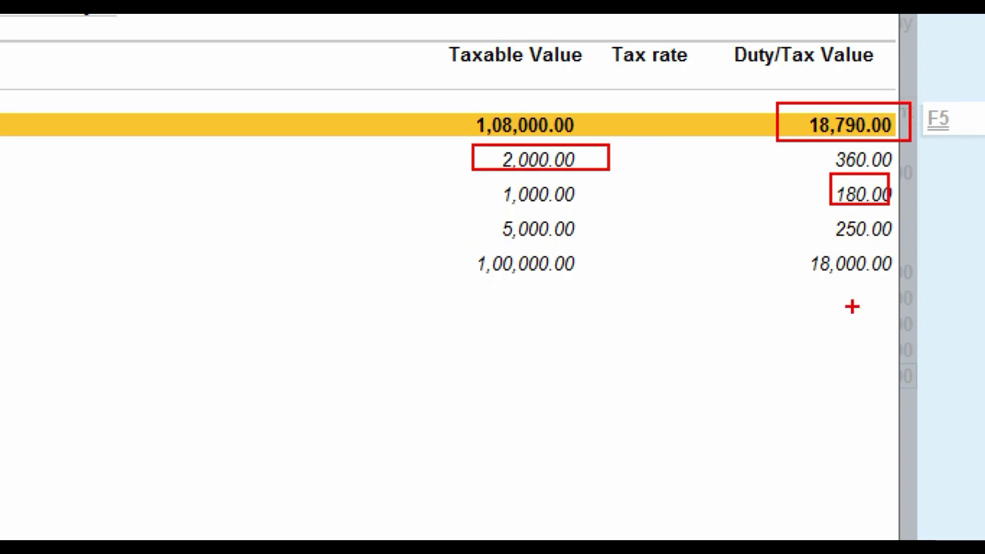
pyautogui.moveTo(796, 245); pyautogui.dragTo(951, 291)
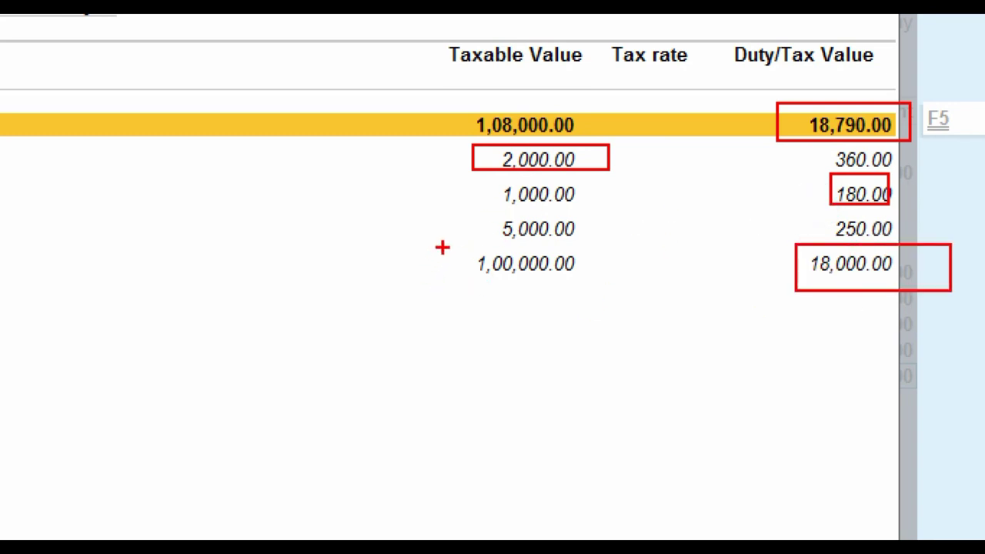
pyautogui.moveTo(445, 243)
pyautogui.mouseDown()
pyautogui.moveTo(575, 277)
pyautogui.moveTo(624, 279)
pyautogui.mouseUp()
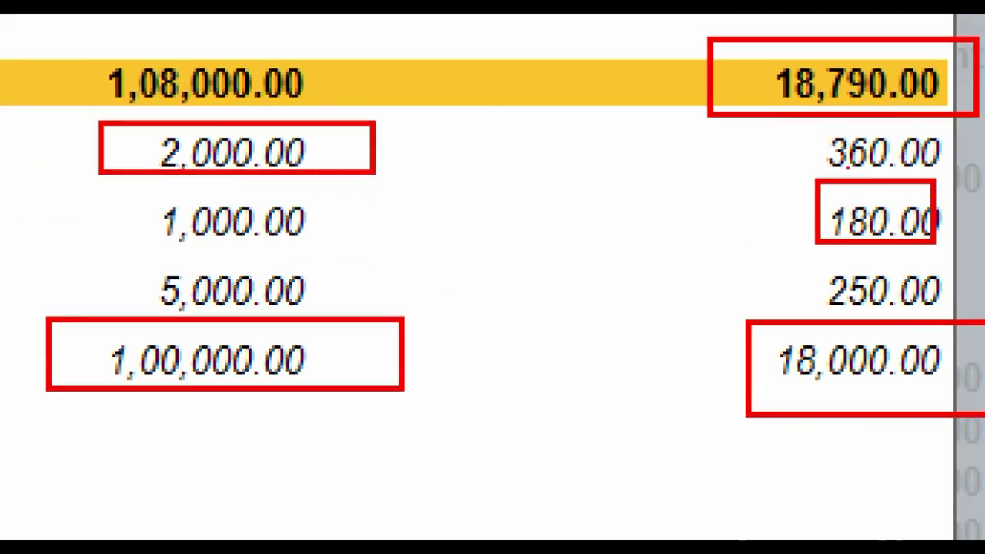
pyautogui.press('Escape')
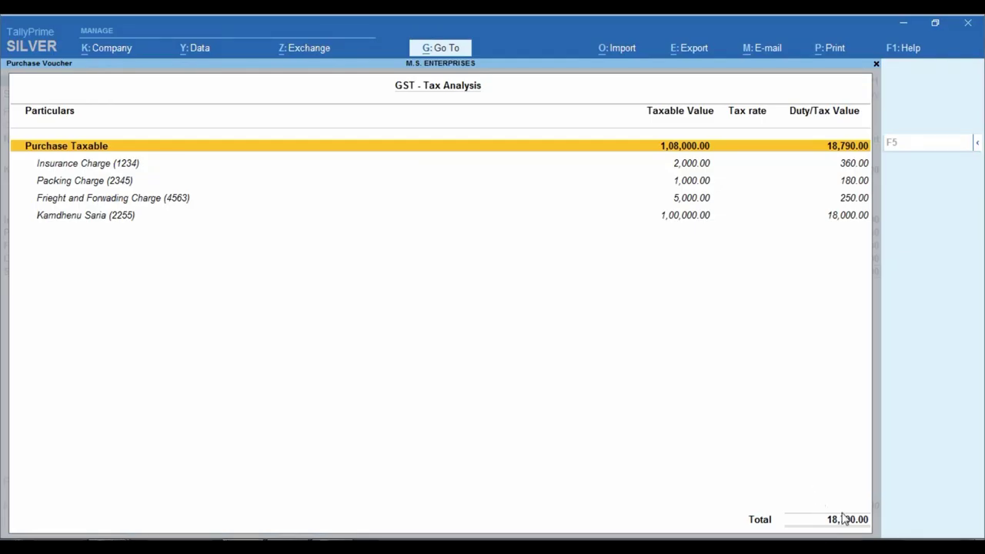
pyautogui.press('Escape')
pyautogui.press('ctrl')
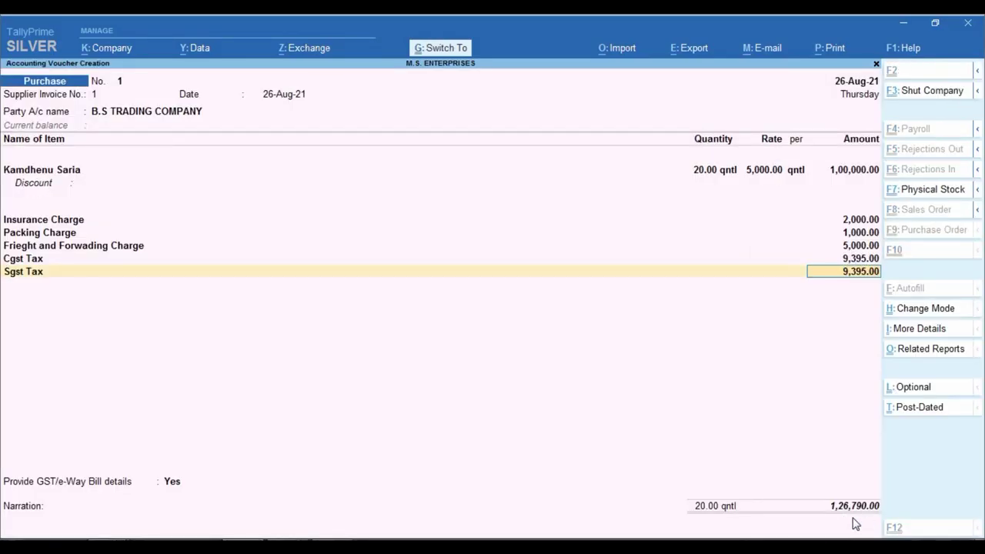